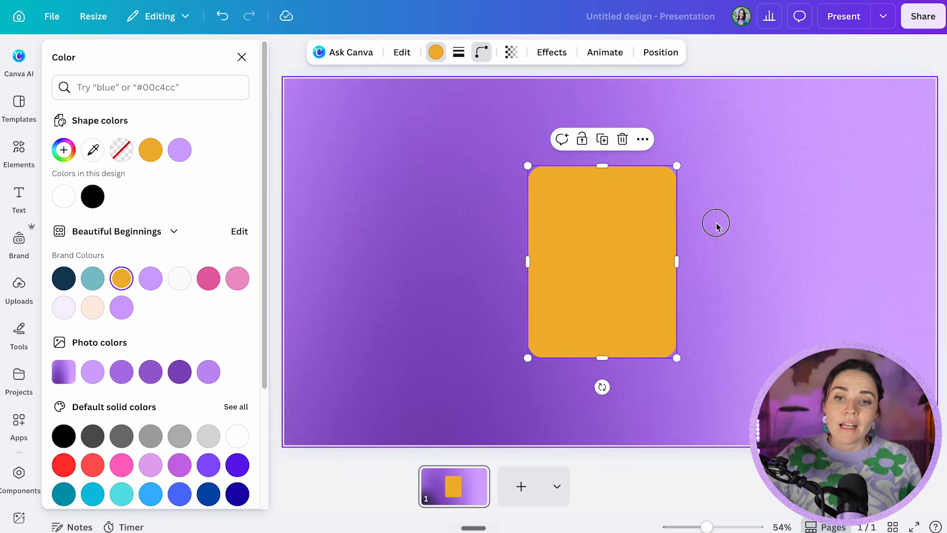
Stretch the yellow rounded rectangle into a wide landscape shape and reposition it near the middle of the page
{"action": "left_click", "coordinate": [599, 273]}
{"action": "left_click_drag", "start_coordinate": [604, 357], "coordinate": [738, 345]}
{"action": "left_click", "coordinate": [687, 230]}
{"action": "left_click", "coordinate": [630, 191]}
{"action": "left_click_drag", "start_coordinate": [643, 277], "coordinate": [634, 269]}
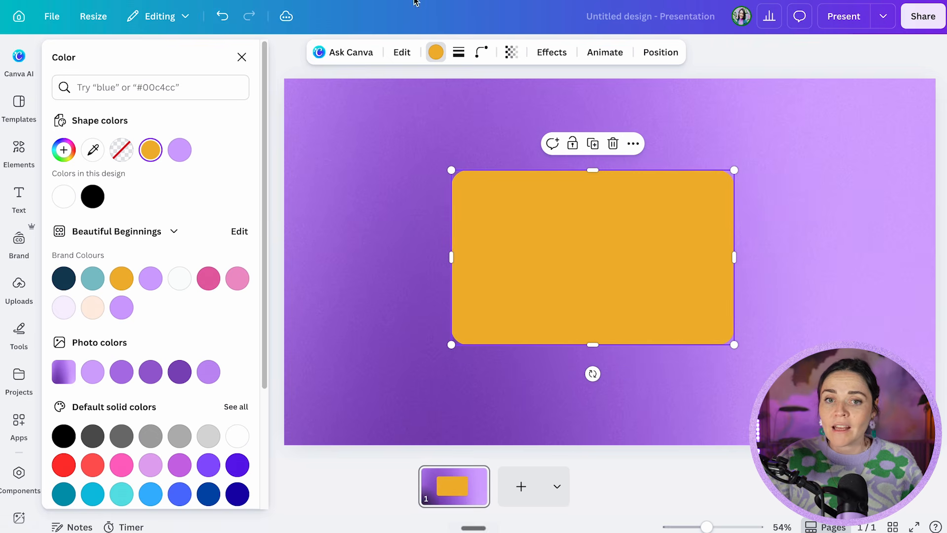
Give the yellow rectangle a thick solid border and color the border white
{"action": "left_click", "coordinate": [458, 59]}
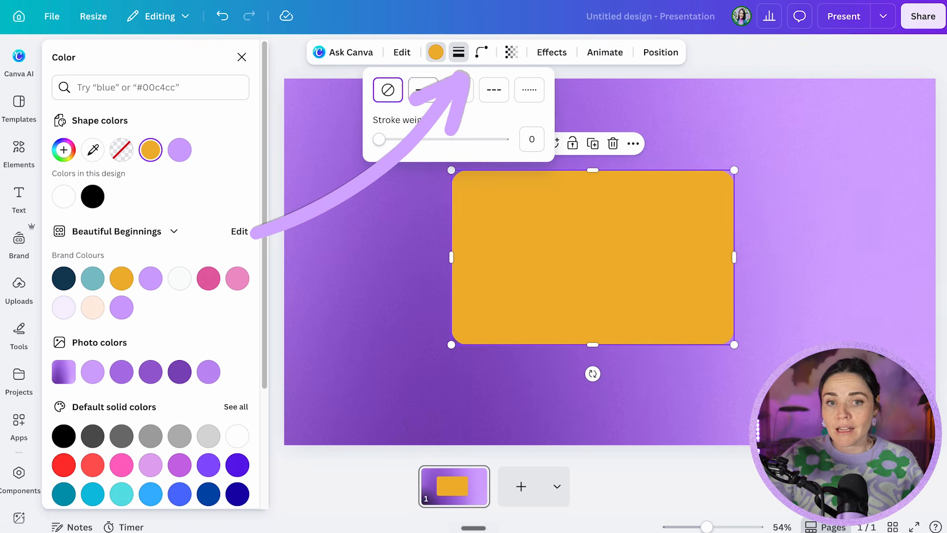
{"action": "left_click", "coordinate": [423, 89]}
{"action": "left_click_drag", "start_coordinate": [379, 139], "coordinate": [432, 139]}
{"action": "left_click", "coordinate": [447, 52]}
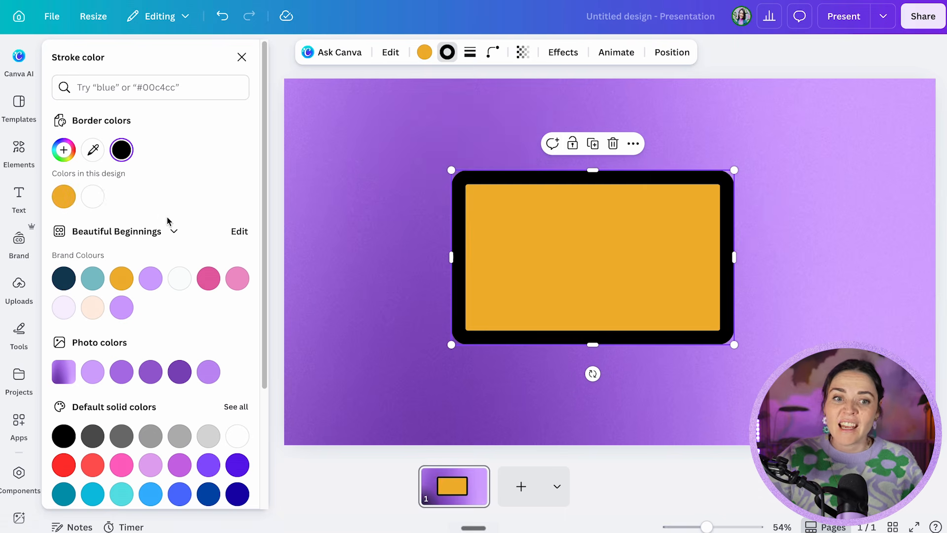
{"action": "left_click", "coordinate": [92, 196]}
Center the white-bordered rectangle horizontally on the page and deselect it
{"action": "left_click", "coordinate": [381, 180]}
{"action": "left_click_drag", "start_coordinate": [496, 269], "coordinate": [516, 280]}
{"action": "left_click", "coordinate": [735, 281]}
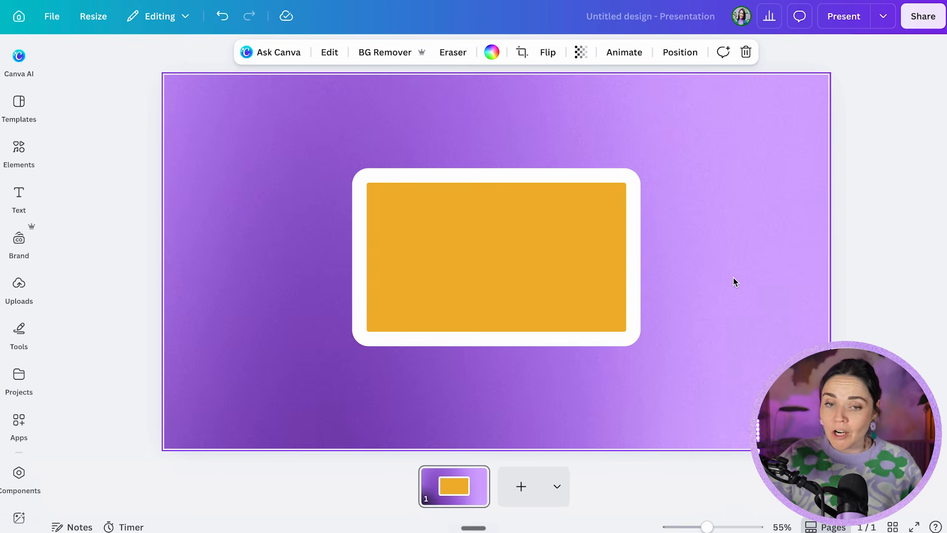
Change the rectangle's shape to an eight-pointed star, and then to an upward arrow
{"action": "left_click", "coordinate": [564, 270]}
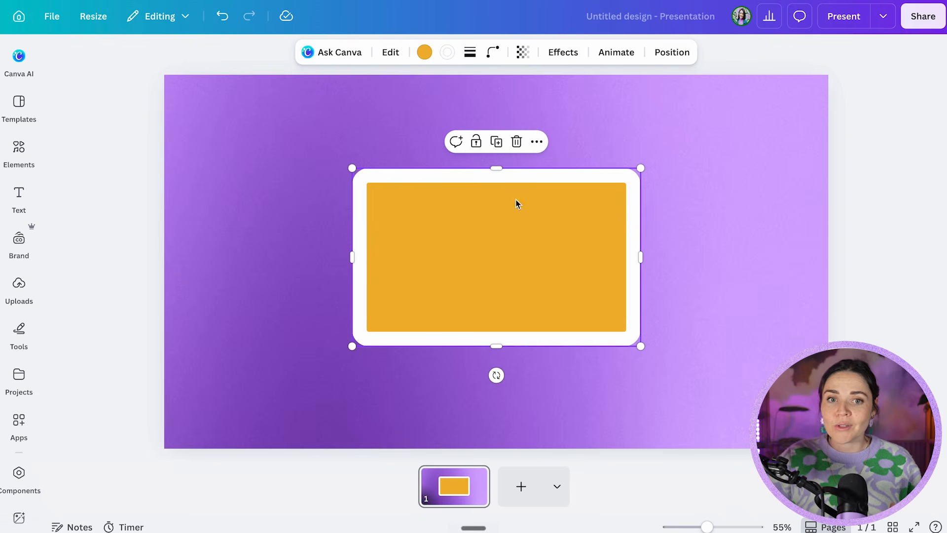
{"action": "left_click", "coordinate": [390, 53]}
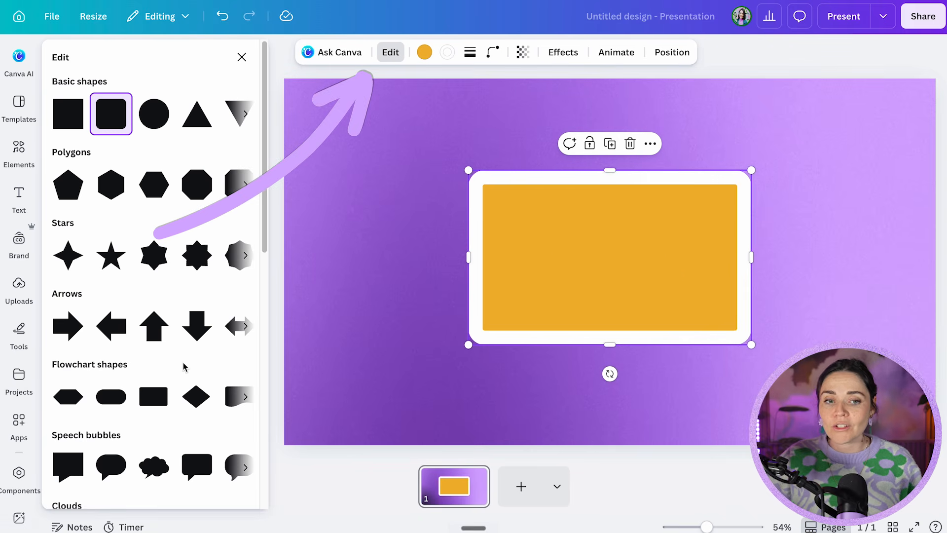
{"action": "left_click", "coordinate": [188, 270]}
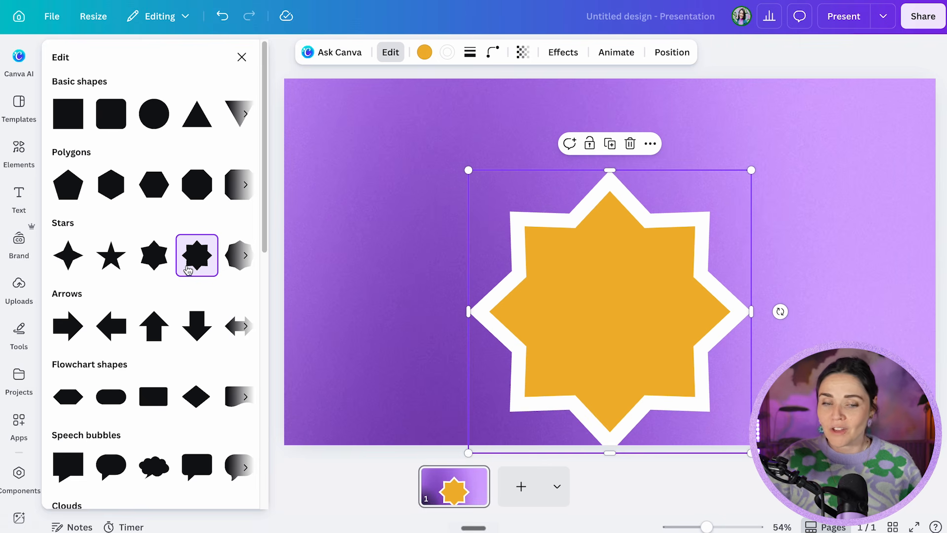
{"action": "left_click", "coordinate": [158, 343]}
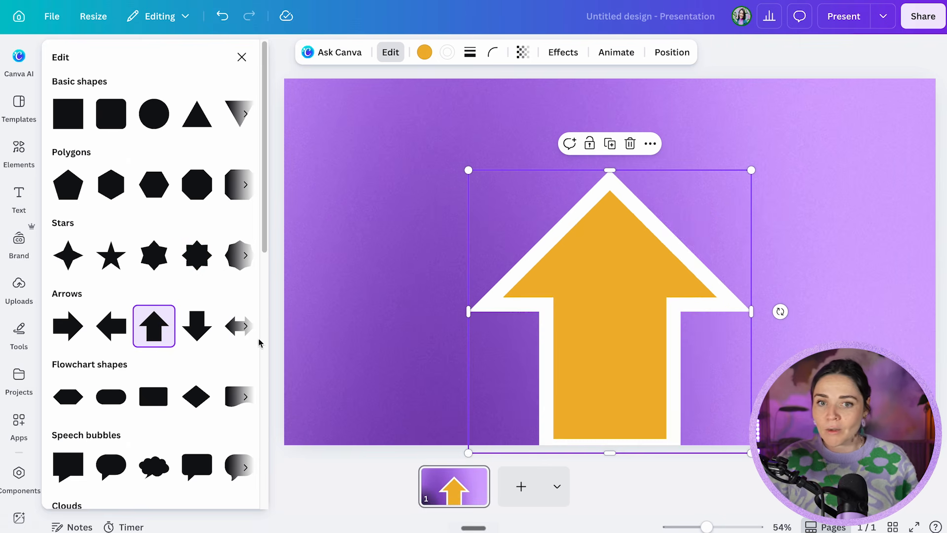
Move the arrow up so it fits within the page and rotate it to point right
{"action": "left_click_drag", "start_coordinate": [611, 306], "coordinate": [606, 275]}
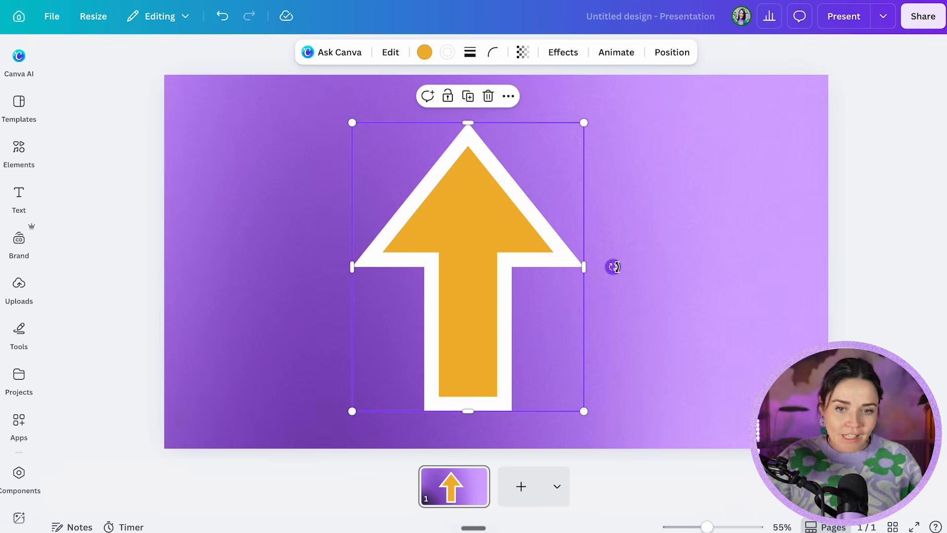
{"action": "left_click_drag", "start_coordinate": [613, 267], "coordinate": [468, 417]}
{"action": "left_click", "coordinate": [750, 323]}
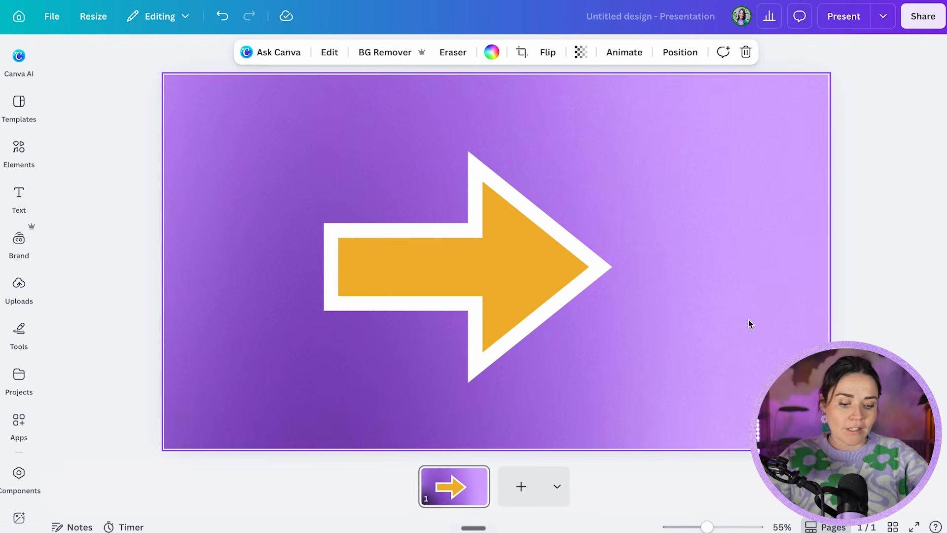
Add a yellow rectangle and stretch it to full height over the right quarter of the page
{"action": "key", "text": "r"}
{"action": "left_click_drag", "start_coordinate": [506, 266], "coordinate": [730, 135]}
{"action": "left_click_drag", "start_coordinate": [774, 187], "coordinate": [828, 448]}
{"action": "key", "text": "Escape"}
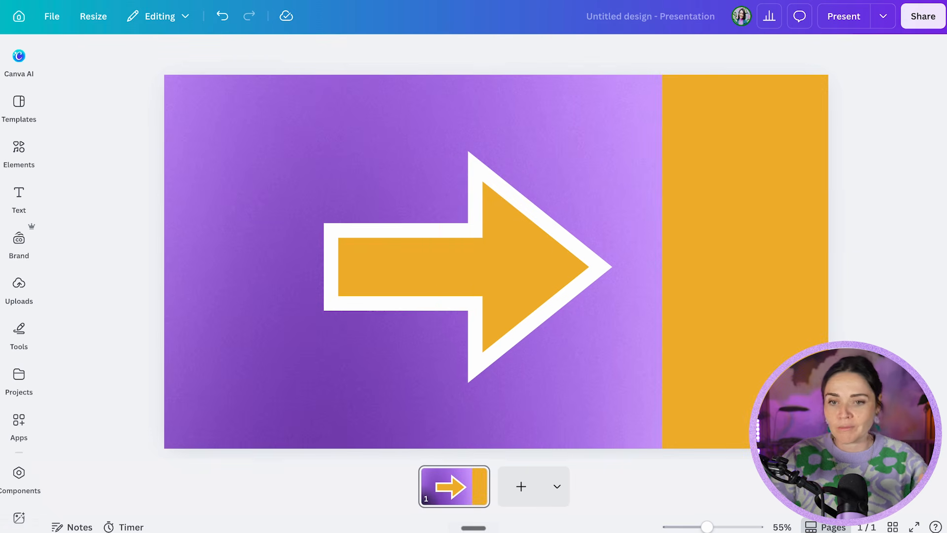
Move the arrow slightly left, away from the yellow rectangle, and deselect it
{"action": "left_click", "coordinate": [556, 326]}
{"action": "left_click_drag", "start_coordinate": [523, 306], "coordinate": [484, 297]}
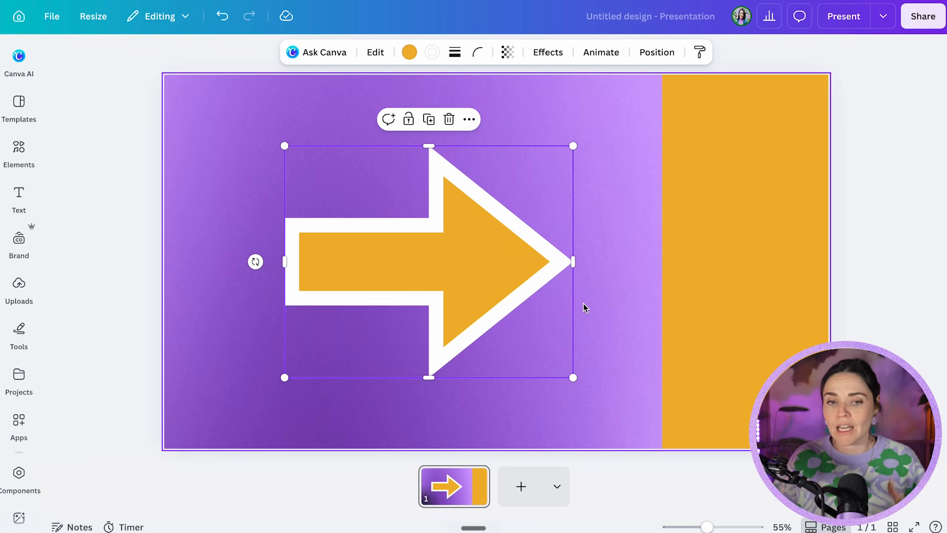
{"action": "left_click", "coordinate": [585, 254]}
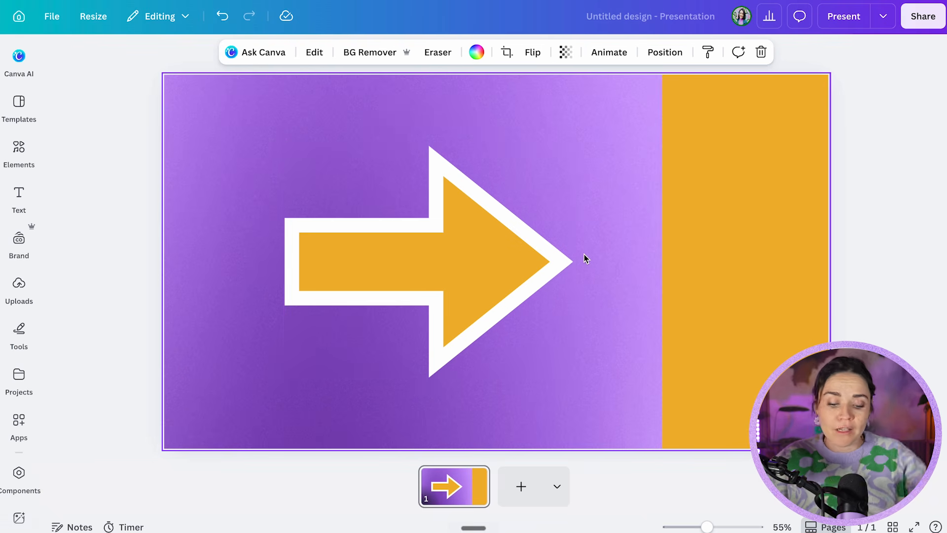
Add a light purple square overlapping the arrowhead, add a second square and undo that second addition
{"action": "key", "text": "r"}
{"action": "left_click_drag", "start_coordinate": [483, 262], "coordinate": [581, 190]}
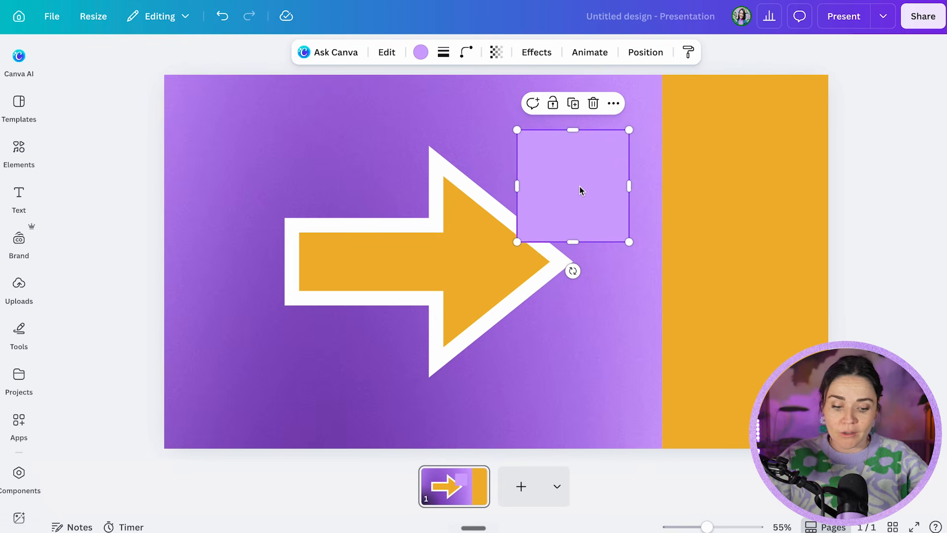
{"action": "key", "text": "r"}
{"action": "left_click", "coordinate": [579, 292]}
{"action": "left_click", "coordinate": [524, 247]}
{"action": "key", "text": "ctrl+z"}
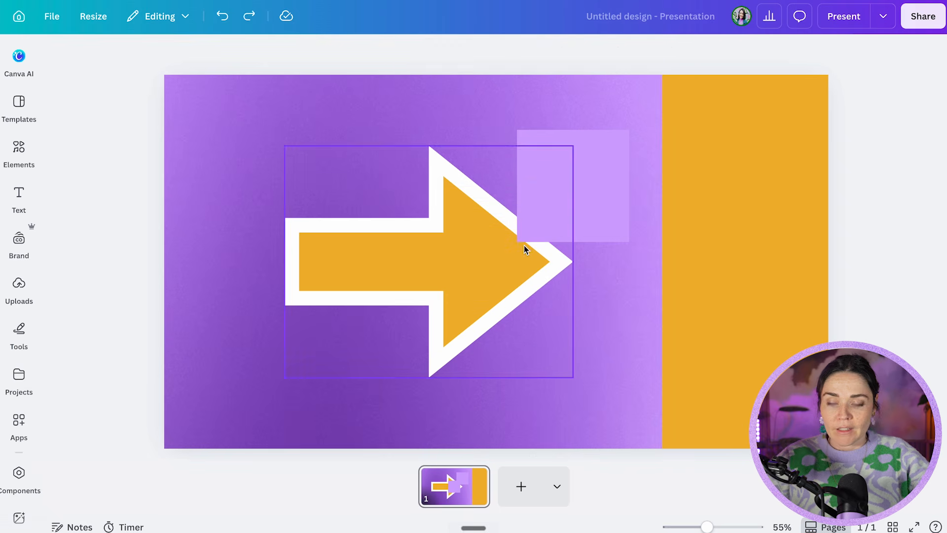
Enter the text "jrtrrrrrr" in the light purple square and delete the square
{"action": "left_click", "coordinate": [580, 203]}
{"action": "type", "text": "rrr"}
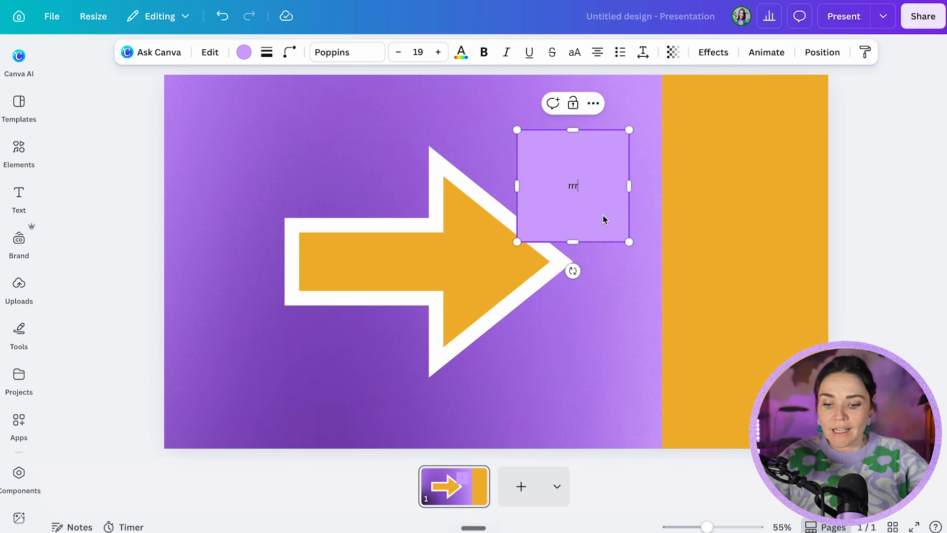
{"action": "key", "text": "BackSpace"}
{"action": "type", "text": "jrtrrrrrr"}
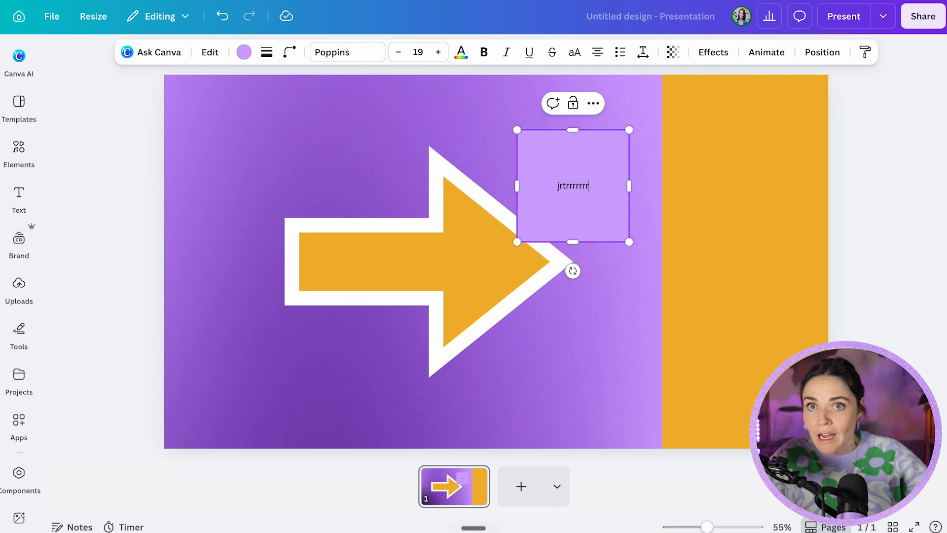
{"action": "left_click", "coordinate": [593, 219]}
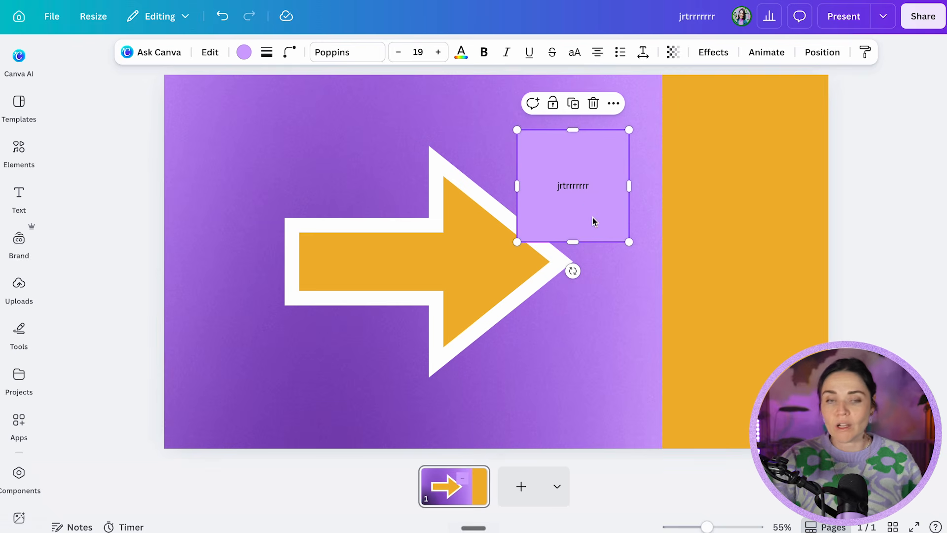
{"action": "key", "text": "Delete"}
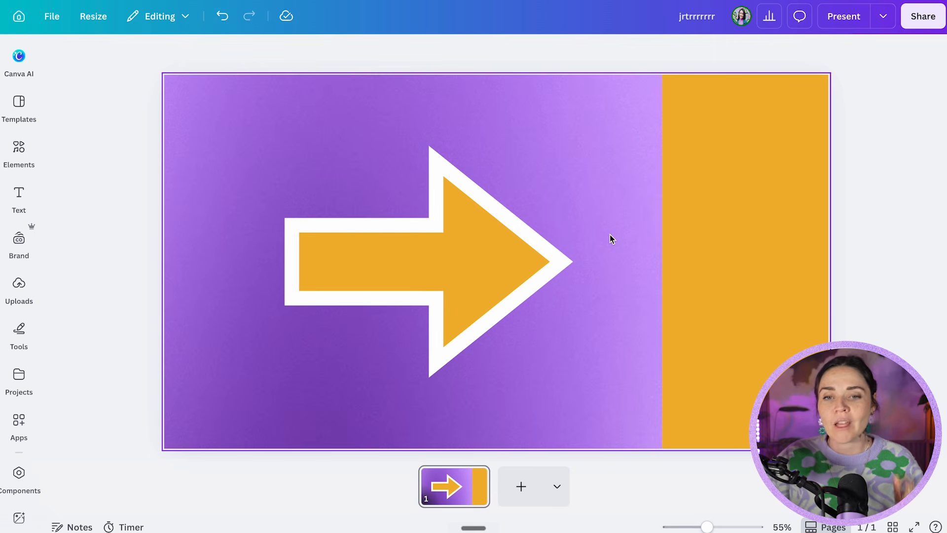
Move the arrow right until its tip almost reaches the yellow rectangle's left edge
{"action": "left_click", "coordinate": [533, 243]}
{"action": "left_click_drag", "start_coordinate": [492, 238], "coordinate": [529, 249]}
{"action": "left_click", "coordinate": [746, 251]}
{"action": "left_click", "coordinate": [774, 319]}
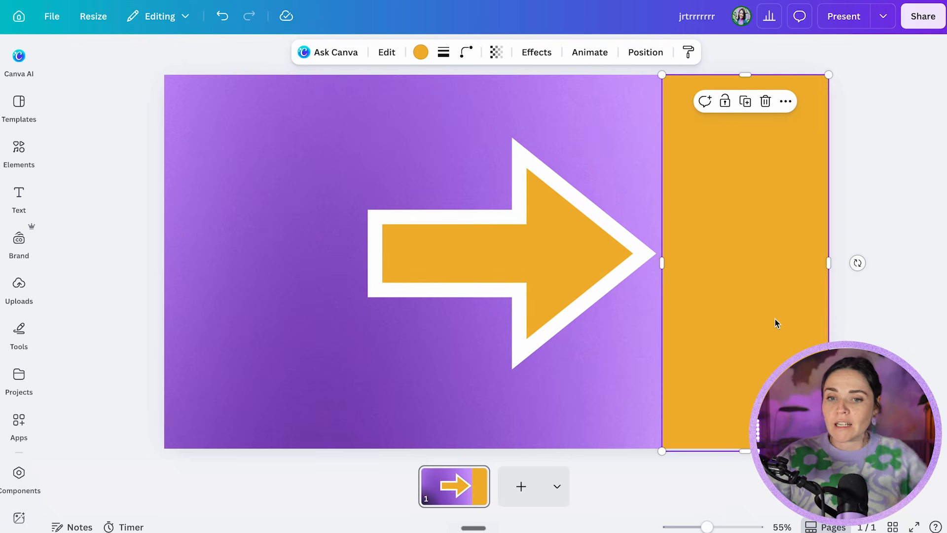
Nudge the arrow right in 1 px steps until its tip meets the yellow rectangle's edge
{"action": "scroll", "coordinate": [775, 318], "scroll_direction": "up", "scroll_amount": 6}
{"action": "left_click", "coordinate": [503, 188]}
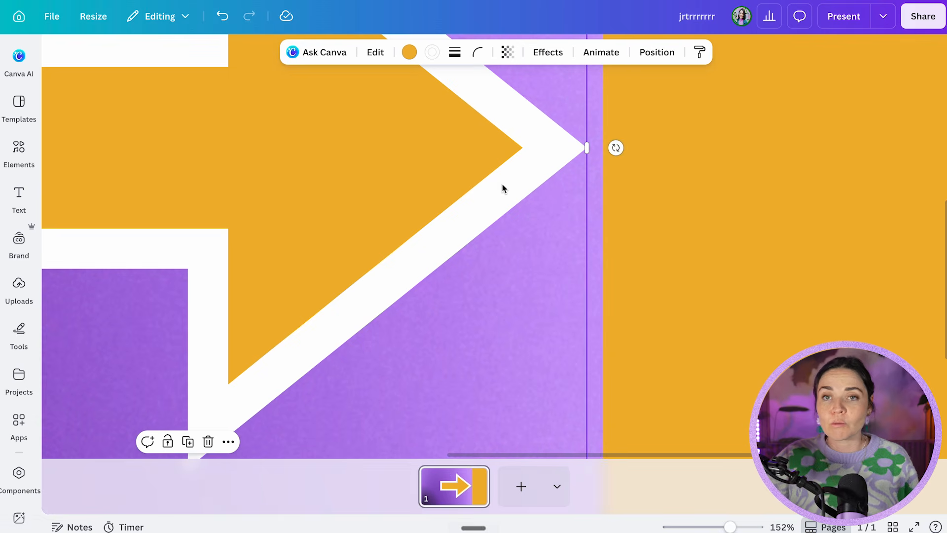
{"action": "scroll", "coordinate": [503, 189], "scroll_direction": "up", "scroll_amount": 3}
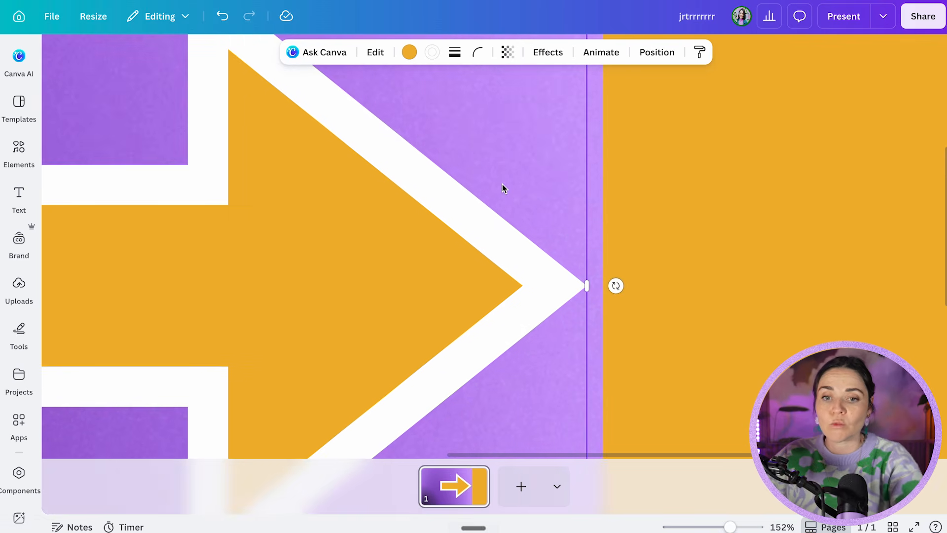
{"action": "scroll", "coordinate": [503, 189], "scroll_direction": "down", "scroll_amount": 3}
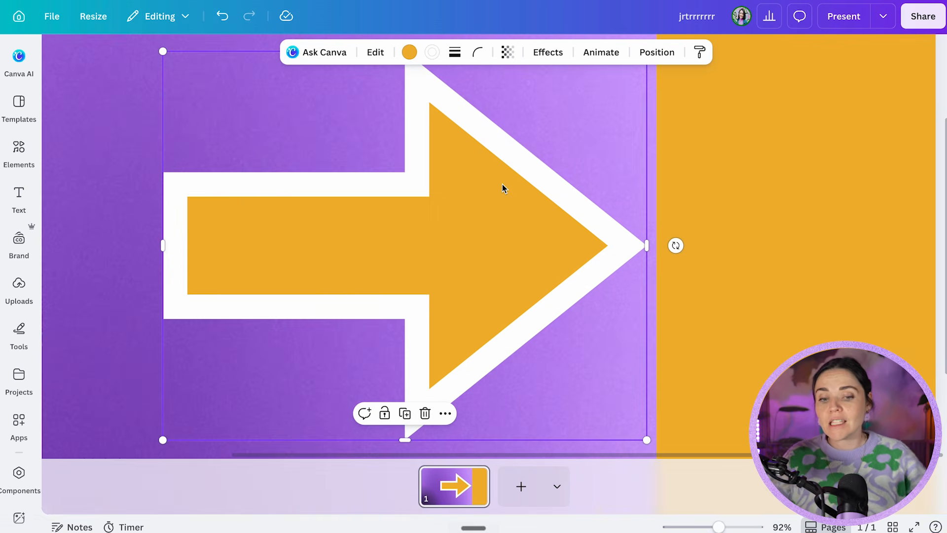
{"action": "key", "text": "Right"}
{"action": "key", "text": "Right"}
{"action": "key", "text": "Right"}
{"action": "key", "text": "Right"}
{"action": "key", "text": "Right"}
{"action": "key", "text": "Right"}
{"action": "key", "text": "Right"}
{"action": "key", "text": "Right"}
{"action": "key", "text": "Right"}
{"action": "key", "text": "Right"}
{"action": "key", "text": "Right"}
{"action": "key", "text": "Right"}
{"action": "key", "text": "Right"}
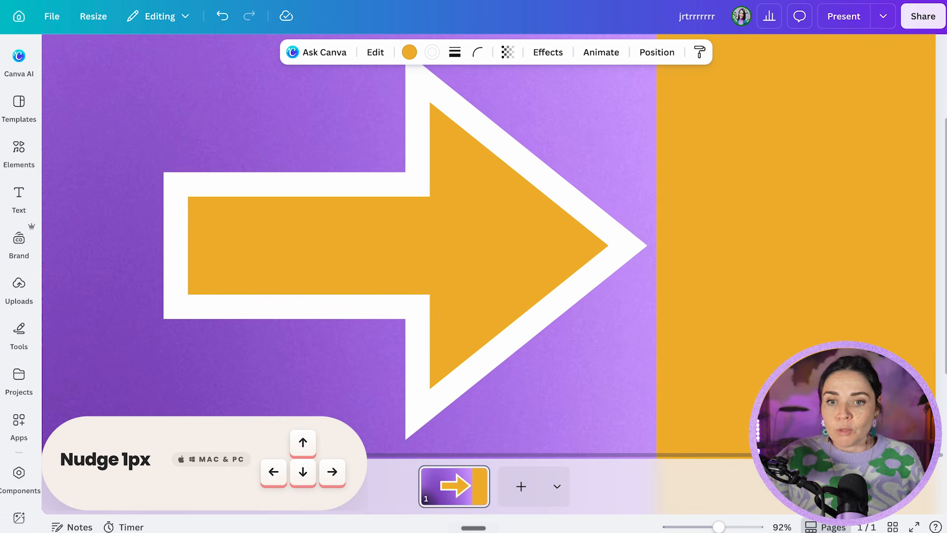
{"action": "key", "text": "Right"}
{"action": "key", "text": "Right"}
{"action": "key", "text": "Right"}
{"action": "key", "text": "Right"}
{"action": "key", "text": "Right"}
{"action": "key", "text": "Right"}
{"action": "key", "text": "Right"}
{"action": "key", "text": "Right"}
{"action": "key", "text": "Right"}
{"action": "key", "text": "Right"}
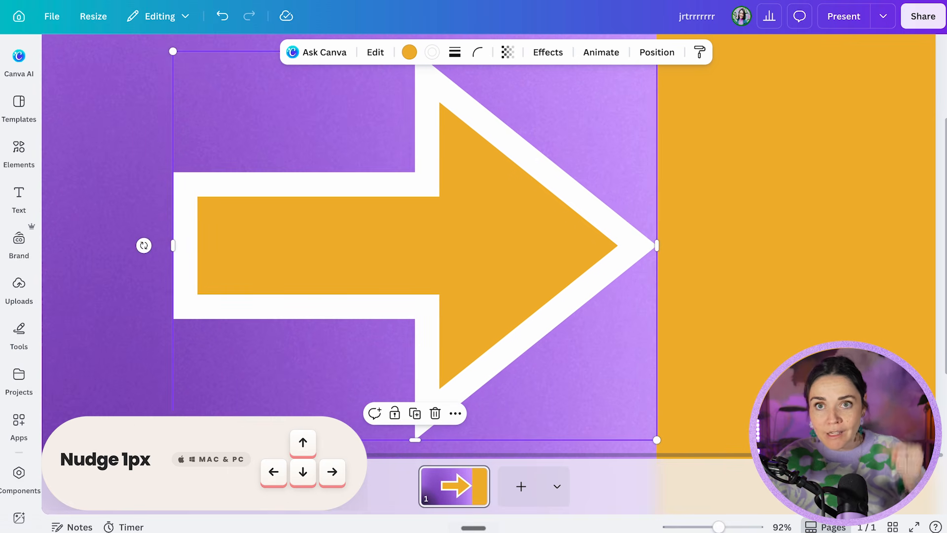
Nudge the arrow left in 1 px steps to leave a small gap before the yellow rectangle
{"action": "key", "text": "Left"}
{"action": "key", "text": "Left"}
{"action": "key", "text": "Left"}
{"action": "key", "text": "Left"}
{"action": "key", "text": "Left"}
{"action": "key", "text": "Left"}
{"action": "key", "text": "Left"}
{"action": "key", "text": "Left"}
{"action": "key", "text": "Left"}
{"action": "key", "text": "Left"}
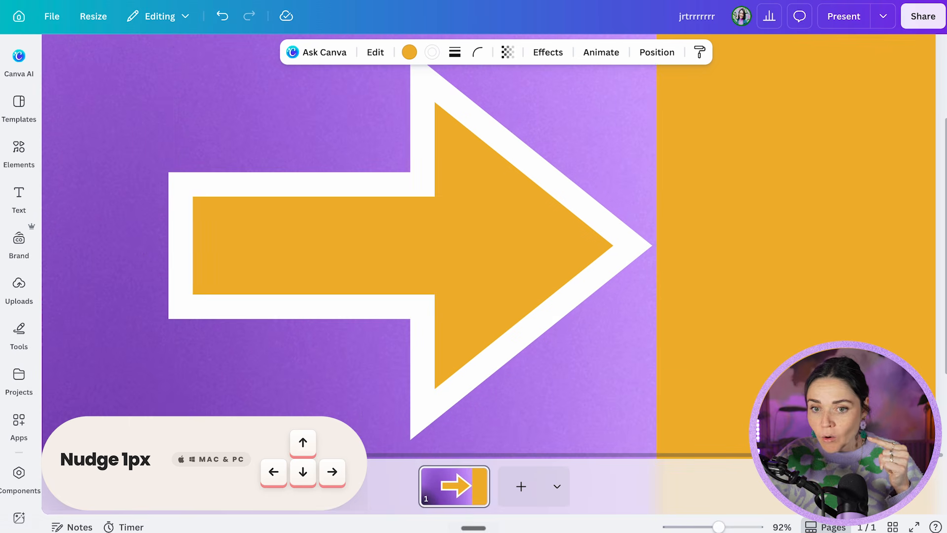
Nudge the arrow up and then down in 1 px steps so it sits slightly lower on the page
{"action": "key", "text": "Up"}
{"action": "key", "text": "Up"}
{"action": "key", "text": "Up"}
{"action": "key", "text": "Up"}
{"action": "key", "text": "Up"}
{"action": "key", "text": "Up"}
{"action": "key", "text": "Down"}
{"action": "key", "text": "Down"}
{"action": "key", "text": "Down"}
{"action": "key", "text": "Down"}
{"action": "key", "text": "Down"}
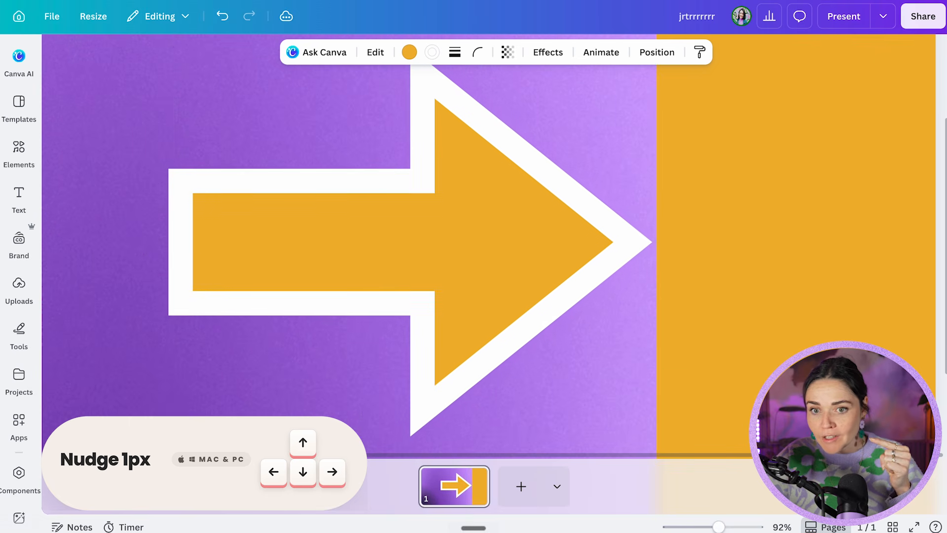
{"action": "key", "text": "Down"}
{"action": "key", "text": "Down"}
{"action": "key", "text": "Down"}
{"action": "key", "text": "Down"}
{"action": "key", "text": "Down"}
{"action": "key", "text": "Down"}
{"action": "key", "text": "Down"}
{"action": "key", "text": "Down"}
{"action": "key", "text": "Down"}
{"action": "key", "text": "Down"}
{"action": "key", "text": "Down"}
{"action": "key", "text": "Down"}
{"action": "key", "text": "Down"}
{"action": "key", "text": "Down"}
{"action": "key", "text": "Down"}
{"action": "key", "text": "Down"}
{"action": "key", "text": "Down"}
{"action": "key", "text": "Down"}
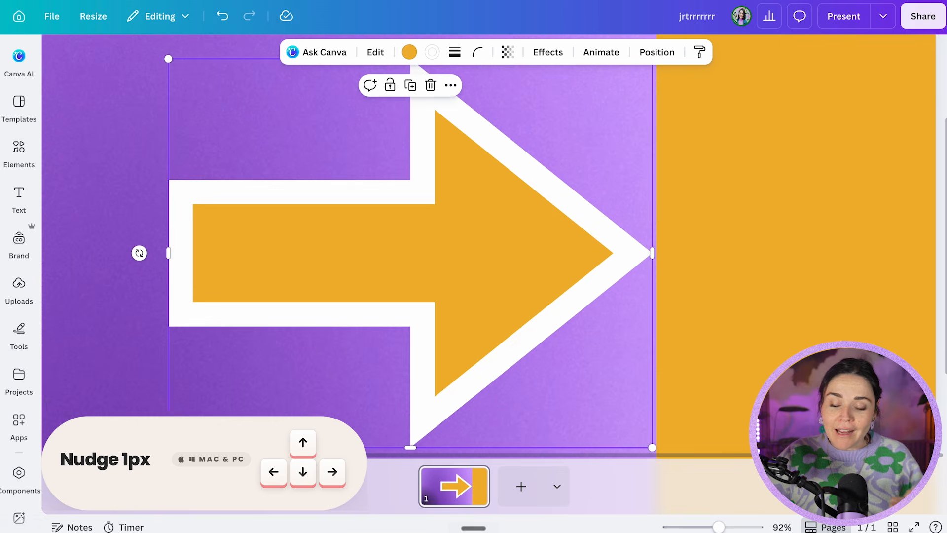
Nudge the arrow left once and then repeatedly right toward the yellow rectangle in 10 px steps
{"action": "scroll", "coordinate": [736, 188], "scroll_direction": "down", "scroll_amount": 3}
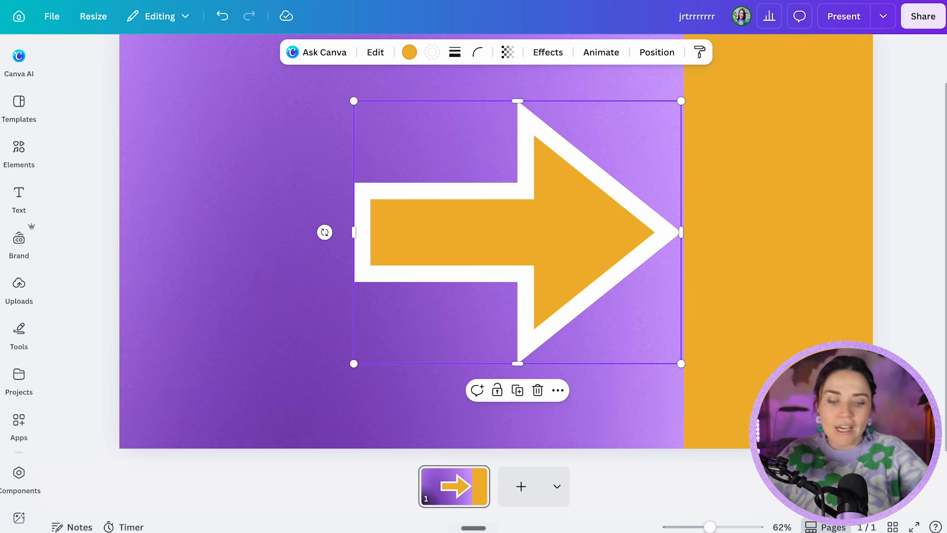
{"action": "key", "text": "shift+Left"}
{"action": "key", "text": "ctrl+plus"}
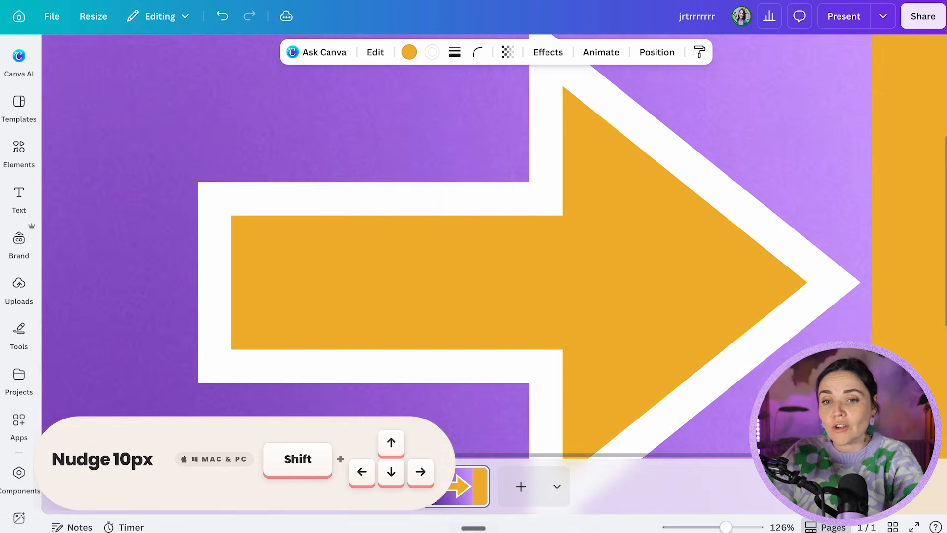
{"action": "scroll", "coordinate": [361, 247], "scroll_direction": "right", "scroll_amount": 5}
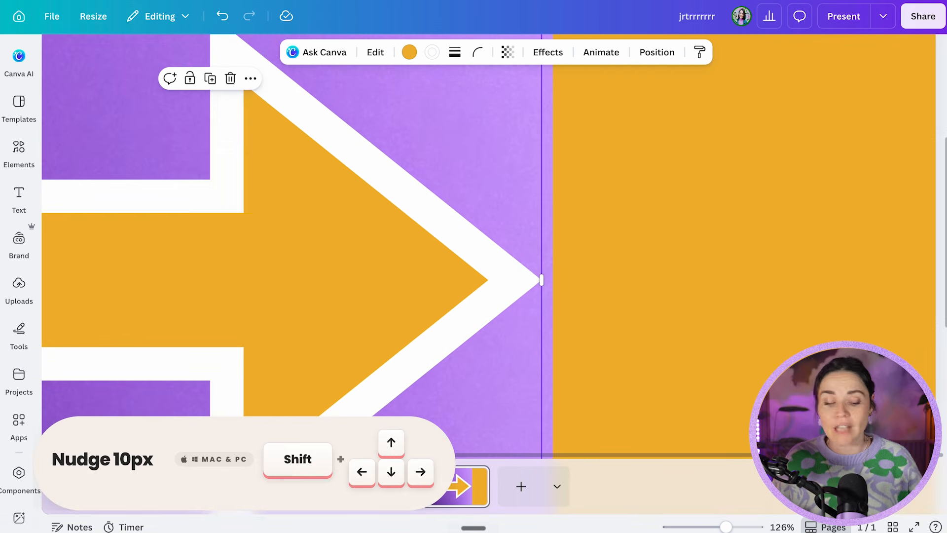
{"action": "key", "text": "shift+Right"}
{"action": "key", "text": "shift+Right"}
{"action": "key", "text": "shift+Right"}
{"action": "key", "text": "shift+Right"}
{"action": "key", "text": "shift+Right"}
{"action": "key", "text": "shift+Right"}
{"action": "key", "text": "shift+Right"}
{"action": "key", "text": "shift+Right"}
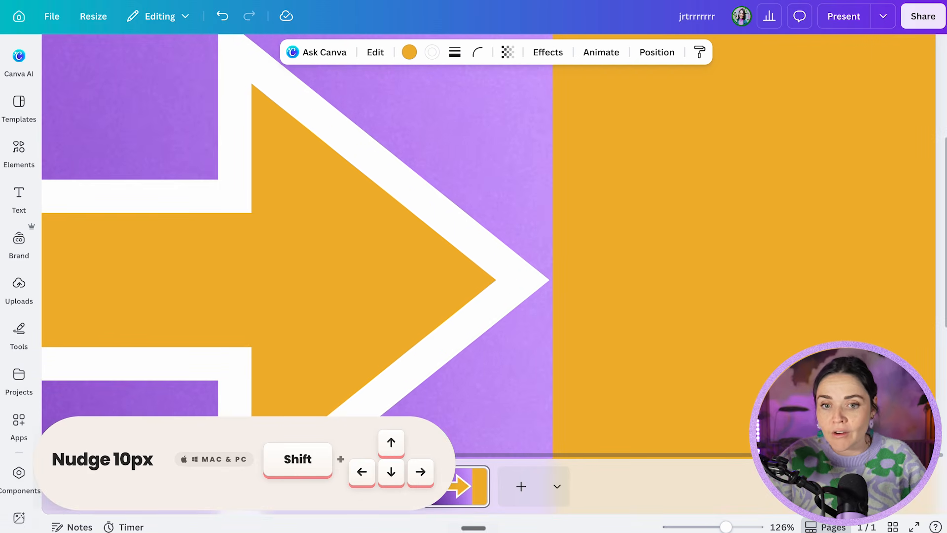
{"action": "key", "text": "shift+Right"}
{"action": "key", "text": "shift+Right"}
{"action": "key", "text": "shift+Right"}
{"action": "key", "text": "shift+Right"}
{"action": "key", "text": "shift+Right"}
Nudge the arrow back left in 10 px steps, away from the yellow rectangle
{"action": "key", "text": "shift+Left"}
{"action": "key", "text": "shift+Left"}
{"action": "key", "text": "shift+Left"}
{"action": "key", "text": "shift+Left"}
{"action": "key", "text": "shift+Left"}
{"action": "key", "text": "shift+Left"}
{"action": "key", "text": "shift+Left"}
{"action": "key", "text": "shift+Left"}
{"action": "key", "text": "shift+Left"}
{"action": "key", "text": "shift+Left"}
{"action": "key", "text": "shift+Left"}
{"action": "key", "text": "shift+Left"}
{"action": "key", "text": "shift+Left"}
{"action": "key", "text": "shift+Left"}
{"action": "key", "text": "shift+Left"}
{"action": "key", "text": "shift+Left"}
{"action": "key", "text": "shift+Left"}
{"action": "key", "text": "shift+Left"}
{"action": "key", "text": "shift+Left"}
{"action": "key", "text": "shift+Left"}
{"action": "key", "text": "shift+Left"}
{"action": "key", "text": "shift+Left"}
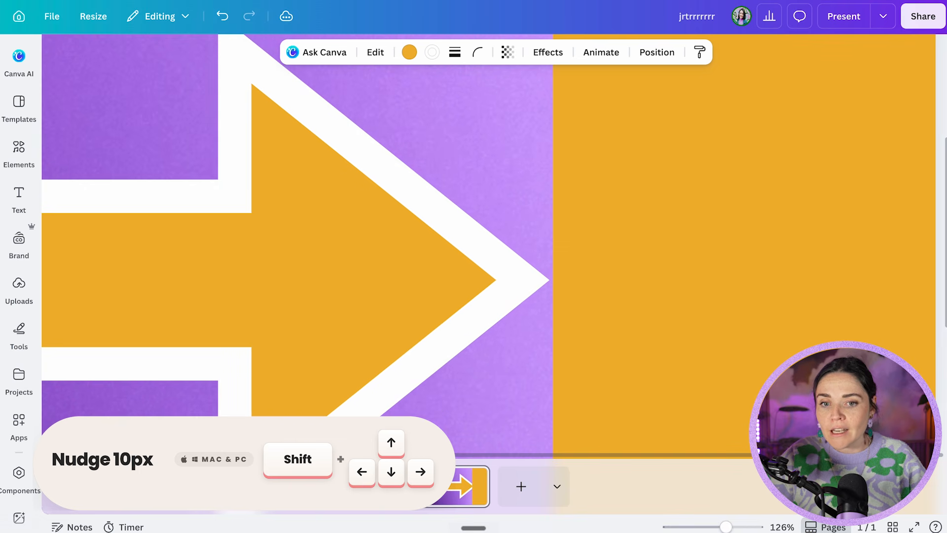
Nudge the arrow left and back right in 10 px steps beside the yellow rectangle
{"action": "key", "text": "shift+Left"}
{"action": "key", "text": "shift+Left"}
{"action": "key", "text": "shift+Right"}
{"action": "key", "text": "shift+Right"}
{"action": "key", "text": "shift+Right"}
{"action": "key", "text": "shift+Right"}
{"action": "key", "text": "shift+Right"}
Nudge the arrow right in 1 px steps until its tip touches the yellow rectangle's edge
{"action": "key", "text": "Right"}
{"action": "key", "text": "Right"}
{"action": "key", "text": "Right"}
{"action": "key", "text": "Right"}
{"action": "key", "text": "Right"}
{"action": "key", "text": "Right"}
{"action": "key", "text": "Right"}
{"action": "key", "text": "Right"}
{"action": "key", "text": "Right"}
{"action": "key", "text": "Right"}
{"action": "key", "text": "Right"}
{"action": "key", "text": "Right"}
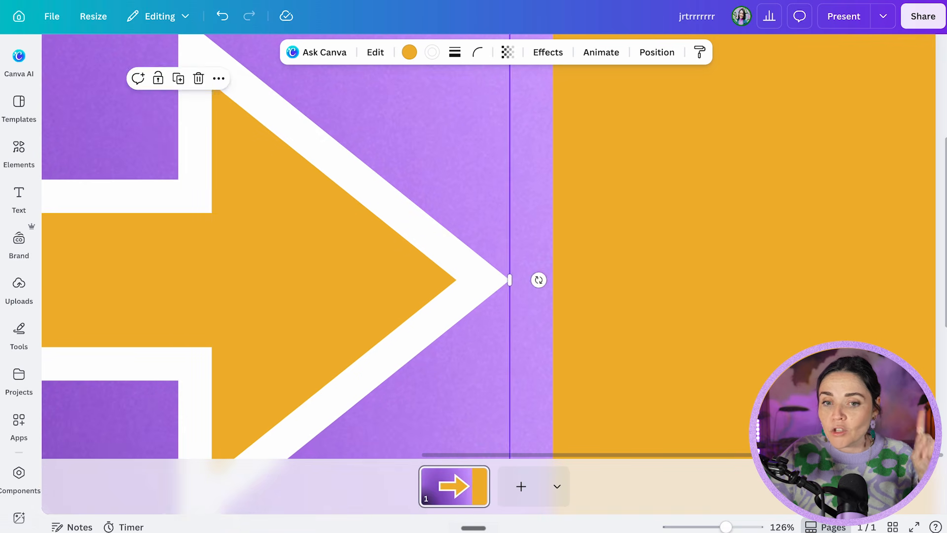
{"action": "key", "text": "Right"}
{"action": "key", "text": "Right"}
{"action": "key", "text": "Right"}
{"action": "key", "text": "Right"}
{"action": "key", "text": "Right"}
{"action": "key", "text": "Right"}
{"action": "key", "text": "Right"}
{"action": "key", "text": "Right"}
{"action": "key", "text": "Right"}
{"action": "key", "text": "Right"}
{"action": "key", "text": "Right"}
{"action": "key", "text": "Right"}
{"action": "key", "text": "Right"}
{"action": "key", "text": "Right"}
{"action": "key", "text": "Right"}
{"action": "key", "text": "Right"}
{"action": "key", "text": "Right"}
{"action": "key", "text": "Right"}
{"action": "key", "text": "Right"}
{"action": "key", "text": "Right"}
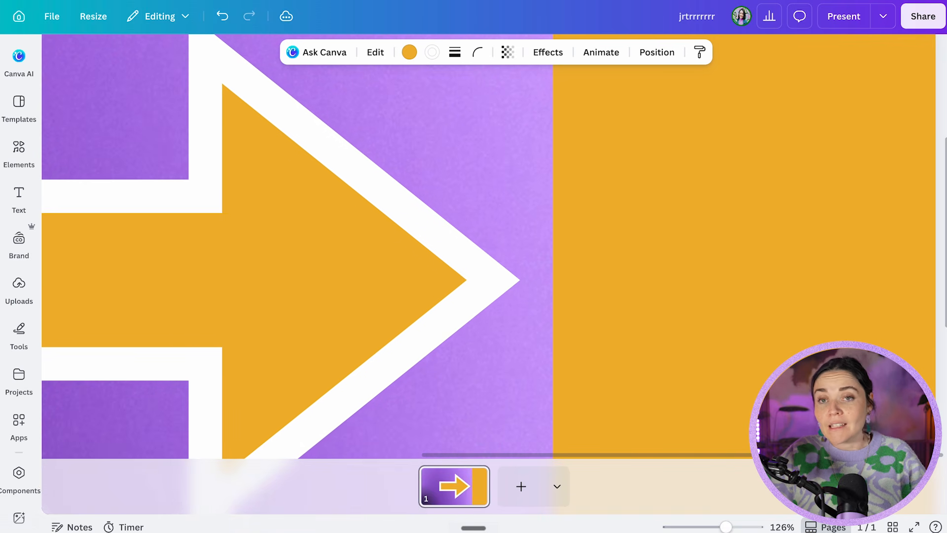
{"action": "key", "text": "Right"}
{"action": "key", "text": "Right"}
{"action": "key", "text": "Right"}
{"action": "key", "text": "Right"}
{"action": "key", "text": "Right"}
{"action": "key", "text": "Right"}
{"action": "key", "text": "Right"}
{"action": "key", "text": "Right"}
{"action": "key", "text": "Right"}
{"action": "key", "text": "Right"}
{"action": "key", "text": "Right"}
{"action": "key", "text": "Right"}
{"action": "key", "text": "Right"}
{"action": "key", "text": "Right"}
{"action": "key", "text": "Right"}
{"action": "key", "text": "Right"}
{"action": "key", "text": "Right"}
{"action": "key", "text": "Right"}
{"action": "key", "text": "Right"}
{"action": "key", "text": "Right"}
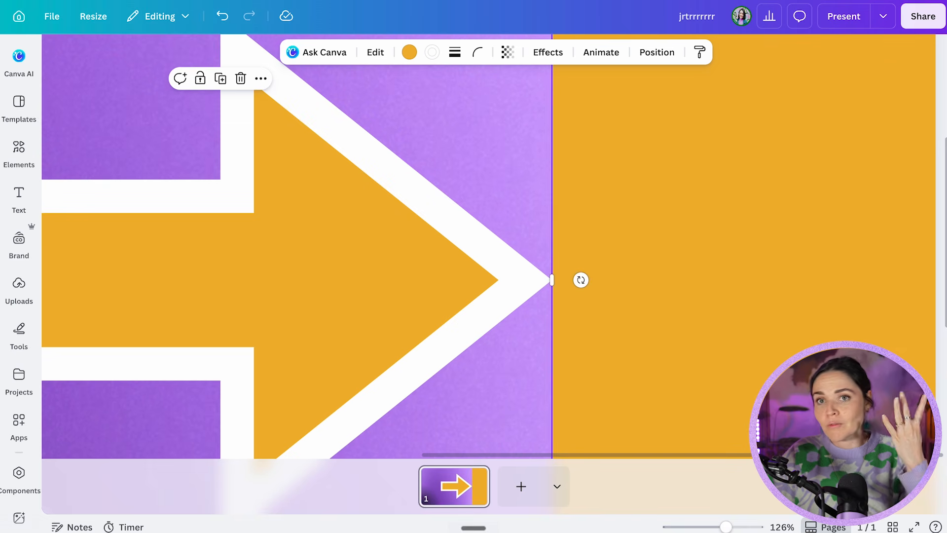
Nudge the arrow left in 1 px steps to leave a small gap before the yellow rectangle
{"action": "key", "text": "Left"}
{"action": "key", "text": "Left"}
{"action": "key", "text": "Left"}
{"action": "key", "text": "Left"}
{"action": "key", "text": "Left"}
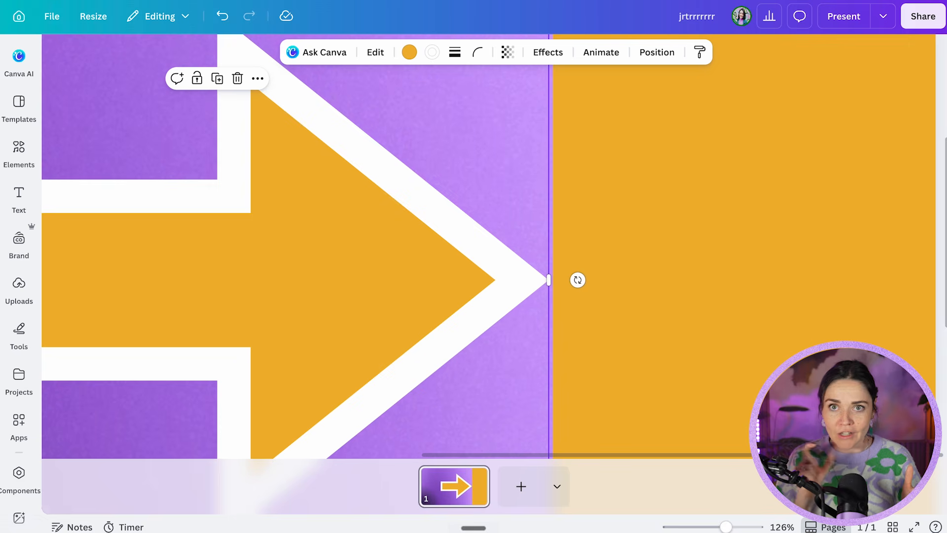
Move the arrow left away from the yellow rectangle and place a light purple circle over its shaft
{"action": "scroll", "coordinate": [624, 250], "scroll_direction": "down", "scroll_amount": 5}
{"action": "scroll", "coordinate": [494, 273], "scroll_direction": "up", "scroll_amount": 2}
{"action": "mouse_move", "coordinate": [495, 273]}
{"action": "left_mouse_down"}
{"action": "mouse_move", "coordinate": [413, 272]}
{"action": "mouse_move", "coordinate": [490, 275]}
{"action": "left_mouse_up"}
{"action": "double_click", "coordinate": [626, 330]}
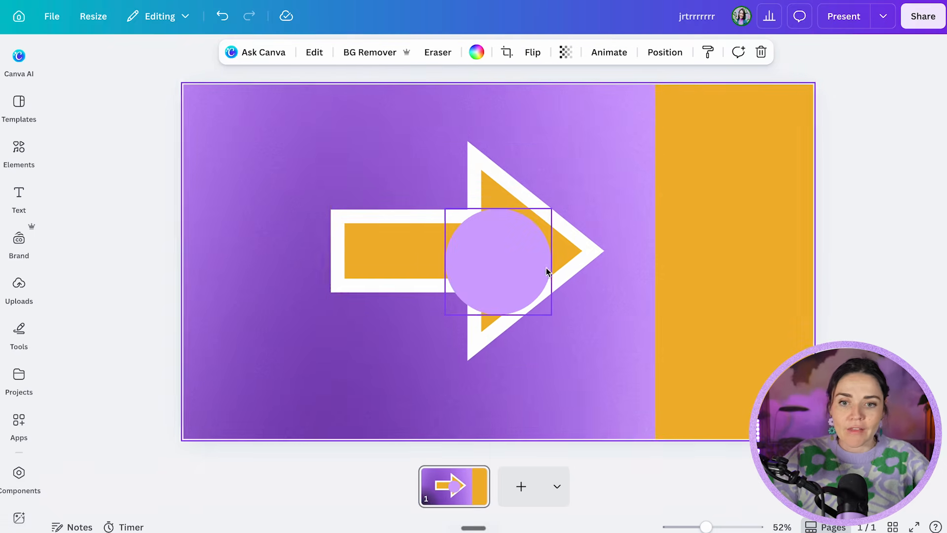
{"action": "left_click_drag", "start_coordinate": [521, 257], "coordinate": [419, 201]}
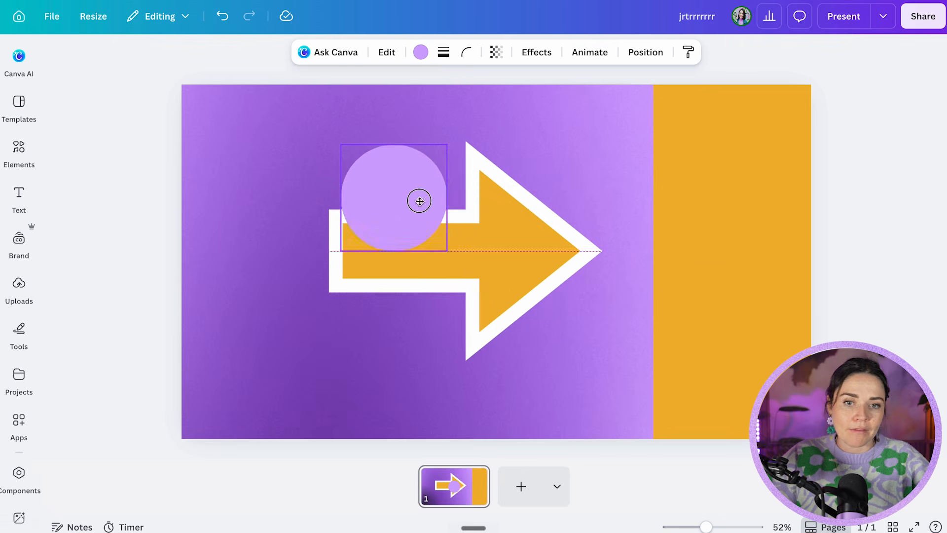
Enlarge the circle to about the arrow's height, centre it on the arrow and send it behind the arrow
{"action": "left_click_drag", "start_coordinate": [444, 247], "coordinate": [556, 351]}
{"action": "left_click_drag", "start_coordinate": [481, 277], "coordinate": [486, 249]}
{"action": "key", "text": "ctrl+["}
Select the arrow and circle together and reposition them as one selection slightly left of the page centre
{"action": "left_click", "coordinate": [283, 264]}
{"action": "left_click", "coordinate": [366, 241], "text": "shift"}
{"action": "left_click", "coordinate": [234, 249]}
{"action": "mouse_move", "coordinate": [270, 129]}
{"action": "left_mouse_down"}
{"action": "mouse_move", "coordinate": [433, 244]}
{"action": "mouse_move", "coordinate": [351, 241]}
{"action": "left_mouse_up"}
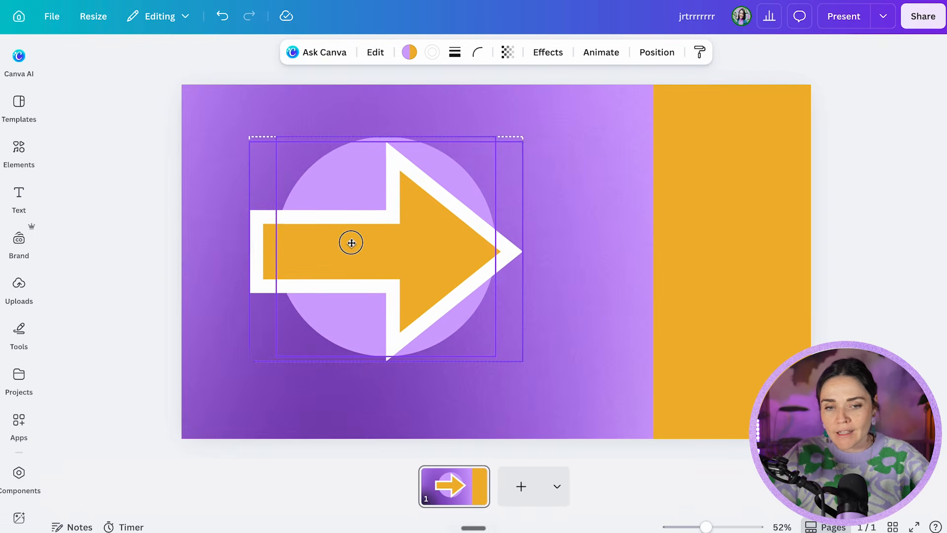
{"action": "left_click", "coordinate": [217, 262]}
{"action": "left_click_drag", "start_coordinate": [366, 273], "coordinate": [357, 247]}
{"action": "left_click", "coordinate": [183, 179]}
{"action": "left_click", "coordinate": [428, 277]}
{"action": "left_click_drag", "start_coordinate": [427, 277], "coordinate": [496, 272]}
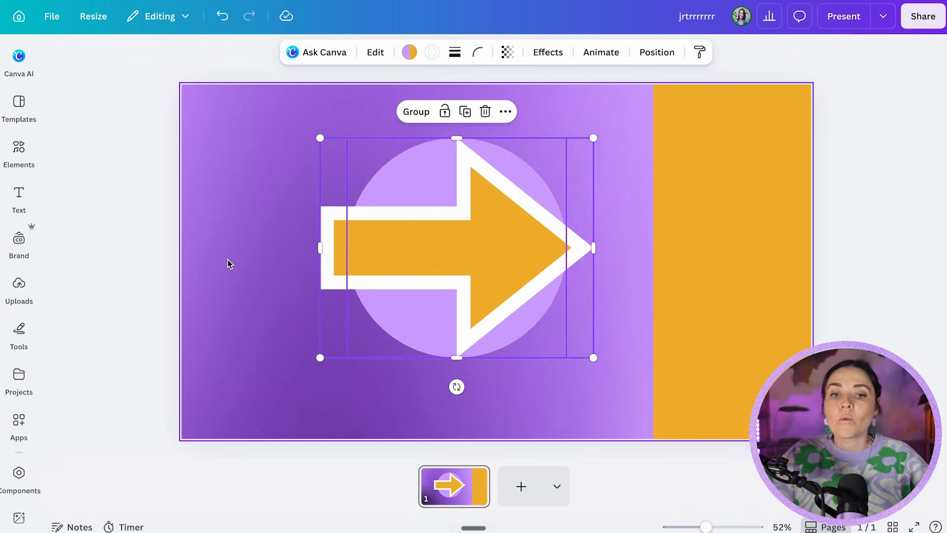
{"action": "left_click_drag", "start_coordinate": [375, 266], "coordinate": [334, 281]}
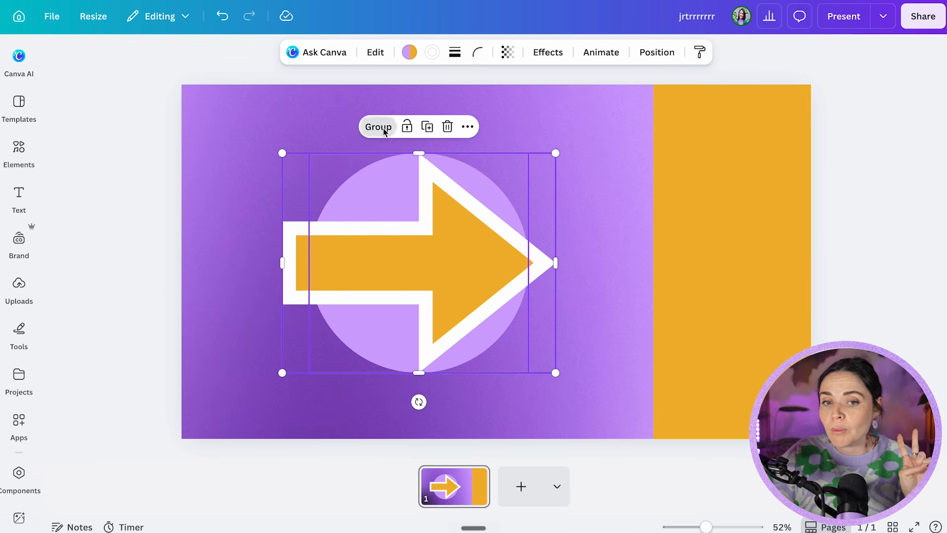
Group the arrow and circle, and move the group farther left on the purple background
{"action": "left_click", "coordinate": [383, 128]}
{"action": "mouse_move", "coordinate": [431, 266]}
{"action": "left_mouse_down"}
{"action": "mouse_move", "coordinate": [404, 268]}
{"action": "mouse_move", "coordinate": [414, 269]}
{"action": "left_mouse_up"}
{"action": "left_click", "coordinate": [199, 286]}
{"action": "left_click_drag", "start_coordinate": [351, 279], "coordinate": [330, 275]}
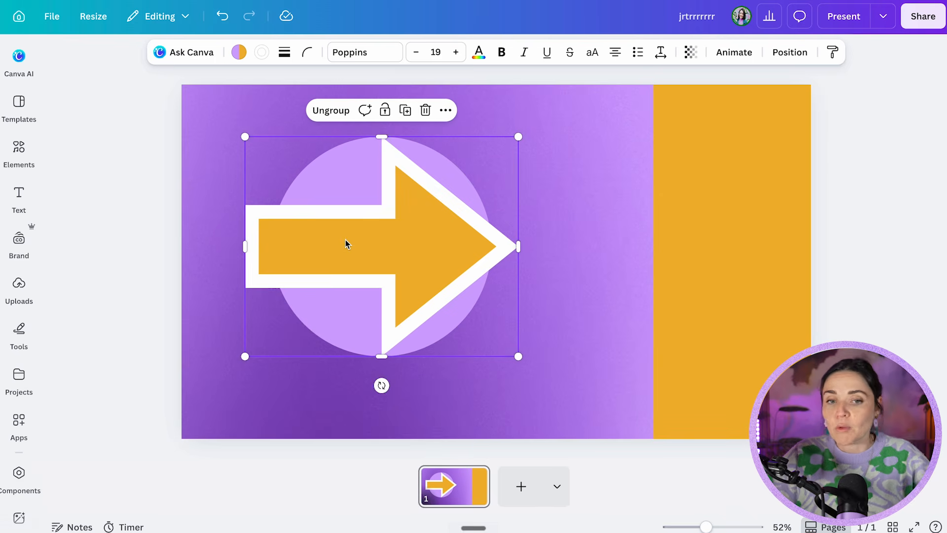
Move only the arrow to the right within the group, and undo that move
{"action": "left_click_drag", "start_coordinate": [345, 243], "coordinate": [494, 250]}
{"action": "key", "text": "ctrl+z"}
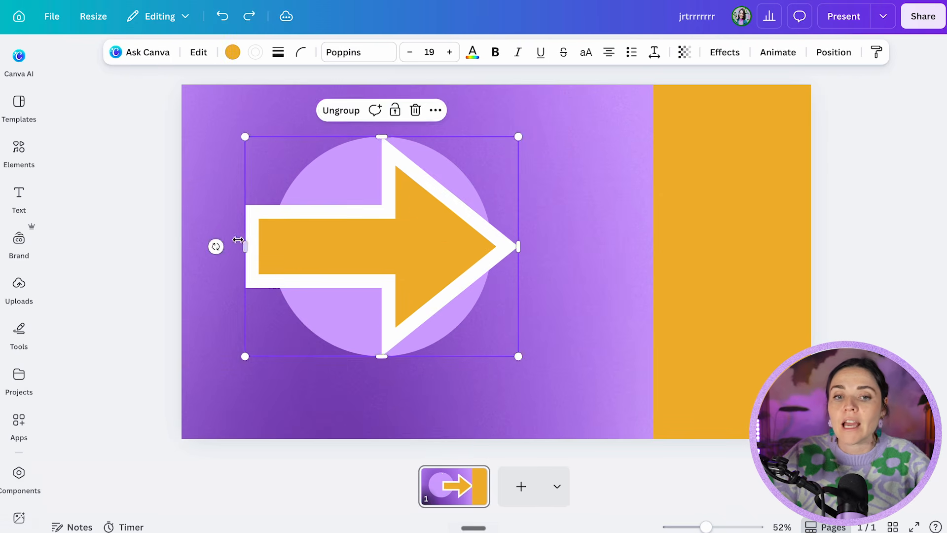
{"action": "left_click", "coordinate": [239, 240]}
{"action": "left_click", "coordinate": [326, 175]}
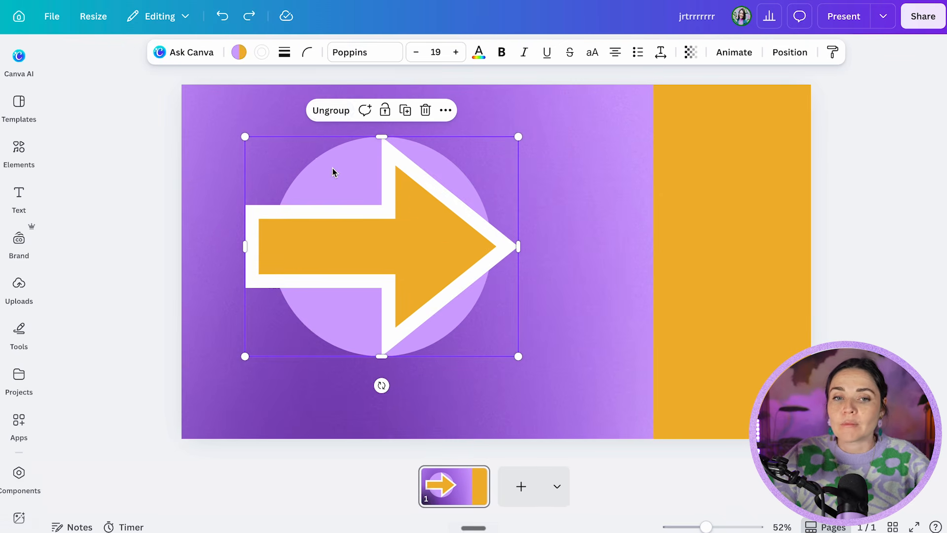
Ungroup and regroup the arrow and circle, shifting the group slightly down and to the right
{"action": "left_click", "coordinate": [330, 111]}
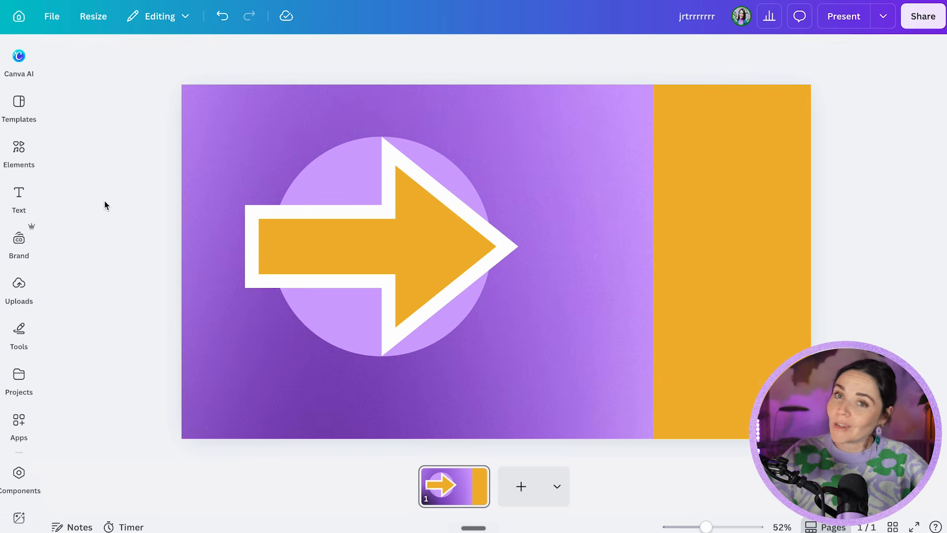
{"action": "left_click_drag", "start_coordinate": [215, 121], "coordinate": [321, 227]}
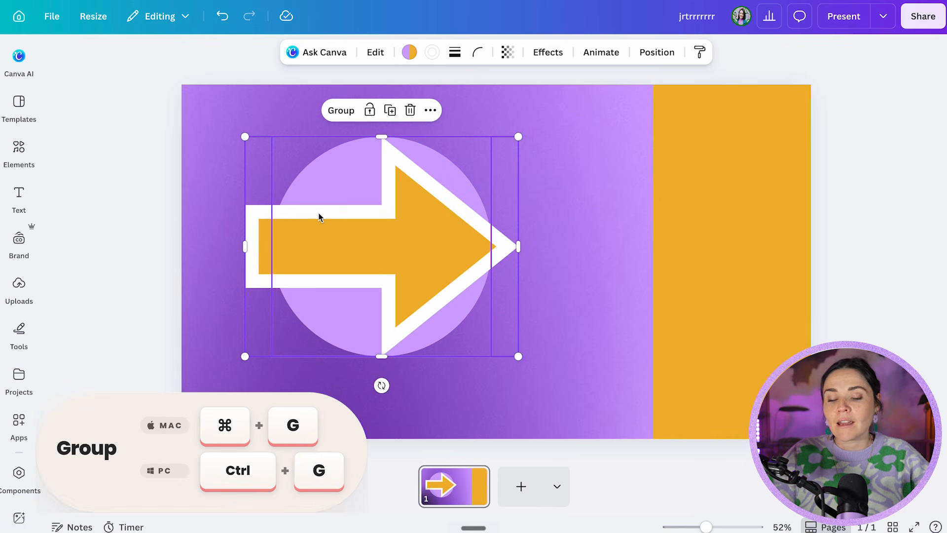
{"action": "key", "text": "ctrl+g"}
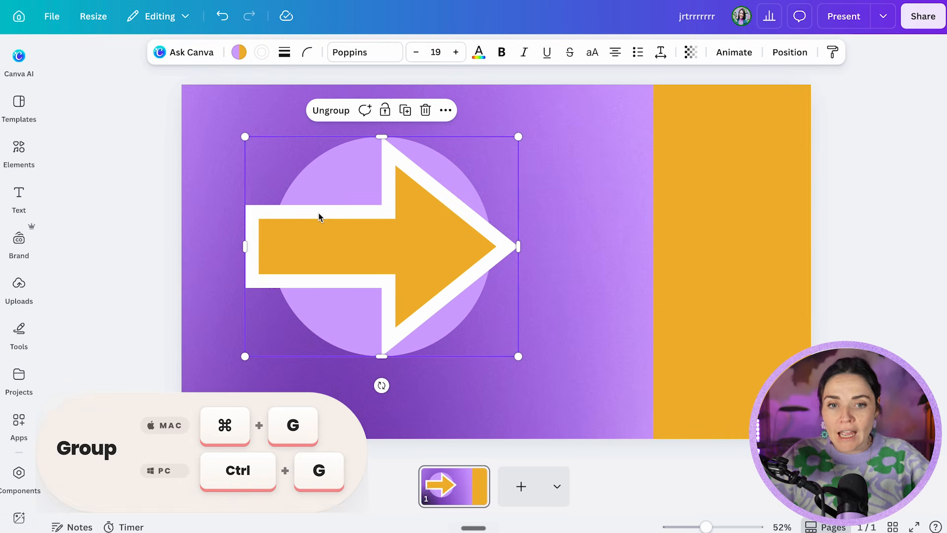
{"action": "left_click_drag", "start_coordinate": [357, 214], "coordinate": [368, 230]}
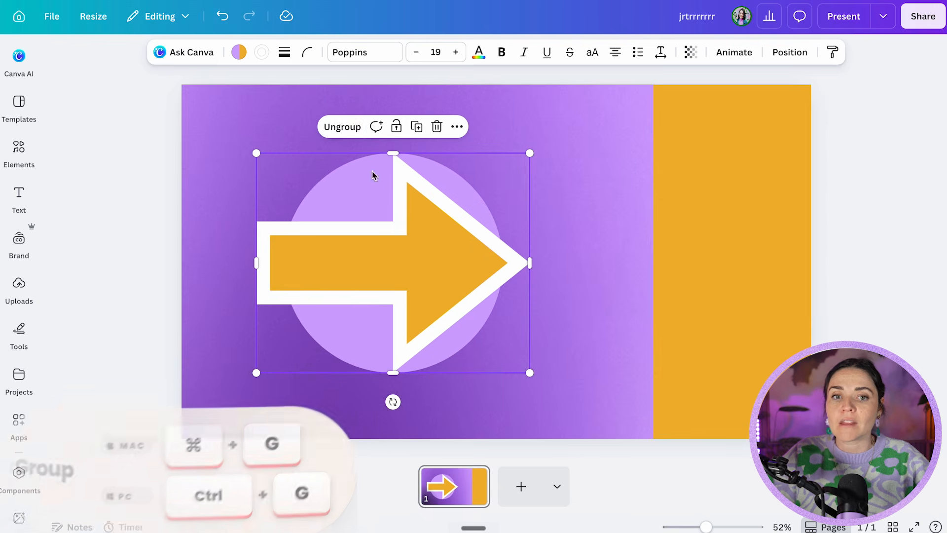
Ungroup the arrow and circle, group them again, and undo that grouping
{"action": "left_click", "coordinate": [341, 127]}
{"action": "left_click", "coordinate": [137, 140]}
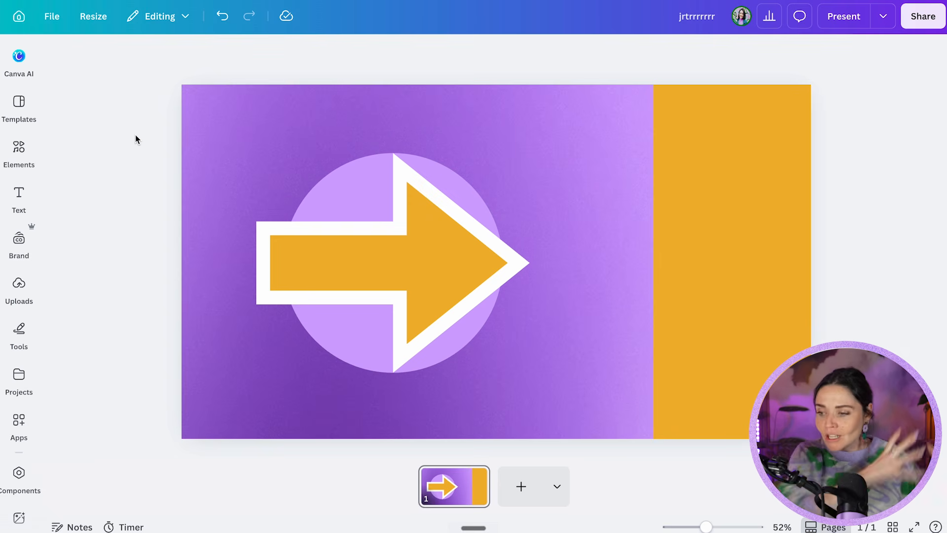
{"action": "left_click_drag", "start_coordinate": [200, 157], "coordinate": [413, 272]}
{"action": "left_click", "coordinate": [353, 128]}
{"action": "key", "text": "ctrl+z"}
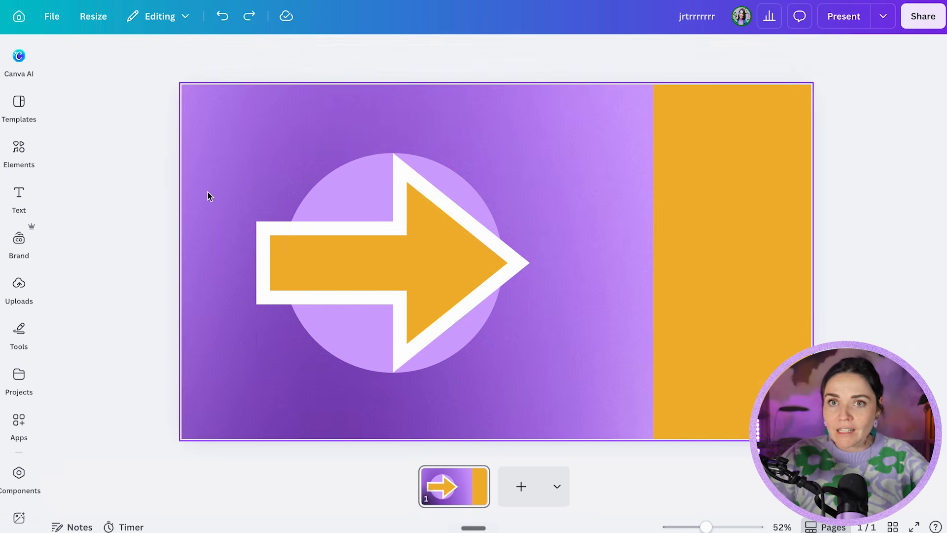
Select the separate arrow and circle together and group them
{"action": "left_click", "coordinate": [191, 188]}
{"action": "left_click_drag", "start_coordinate": [197, 173], "coordinate": [440, 310]}
{"action": "key", "text": "ctrl+g"}
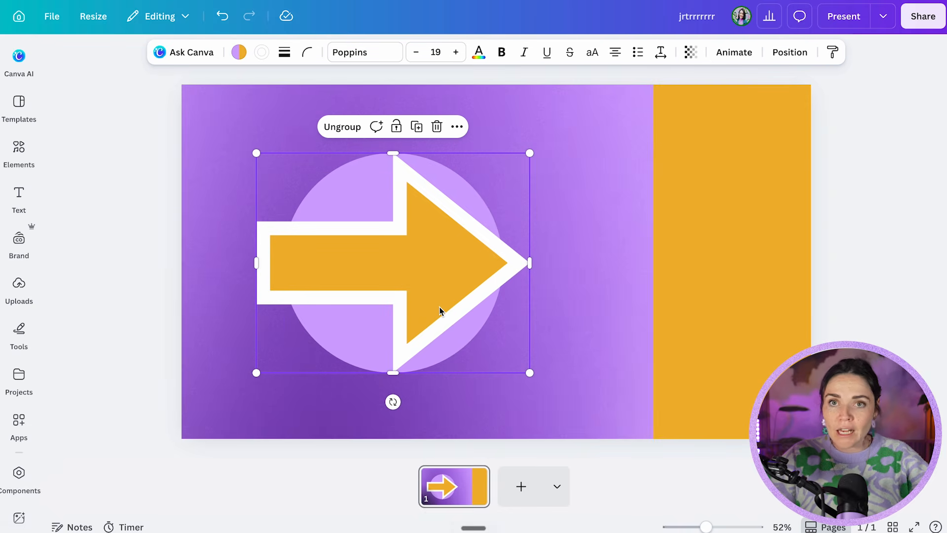
Move the arrow and circle group right so it overlaps the yellow rectangle, and bring it in front
{"action": "left_click_drag", "start_coordinate": [439, 310], "coordinate": [655, 286]}
{"action": "key", "text": "ctrl+bracketright"}
{"action": "left_click", "coordinate": [345, 263]}
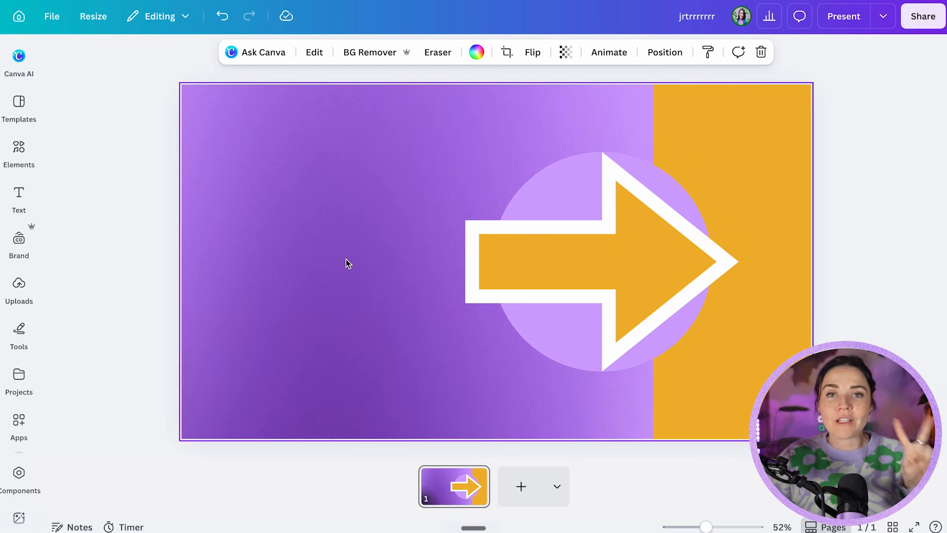
Add a text box to the left of the arrow reading "Let's edit some text together"
{"action": "key", "text": "t"}
{"action": "left_click_drag", "start_coordinate": [533, 273], "coordinate": [346, 213]}
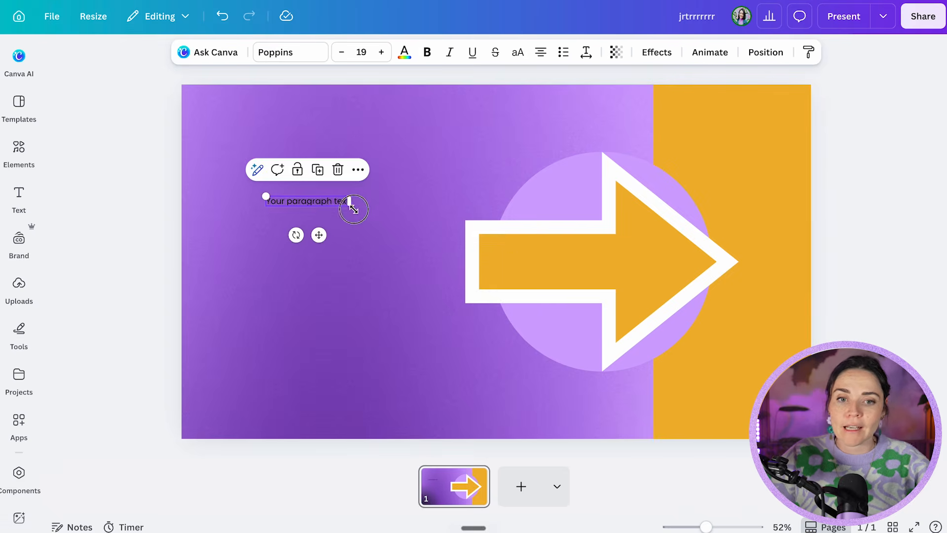
{"action": "double_click", "coordinate": [348, 204]}
{"action": "type", "text": "Let's editsome text together"}
Make the text white, enlarge it to size 93 and arrange it on three lines beside the arrow
{"action": "left_click", "coordinate": [427, 52]}
{"action": "left_click_drag", "start_coordinate": [569, 178], "coordinate": [383, 212]}
{"action": "left_click", "coordinate": [405, 53]}
{"action": "left_click_drag", "start_coordinate": [380, 281], "coordinate": [465, 337]}
{"action": "left_click", "coordinate": [582, 261]}
{"action": "mouse_move", "coordinate": [349, 287]}
{"action": "left_mouse_down"}
{"action": "mouse_move", "coordinate": [368, 279]}
{"action": "mouse_move", "coordinate": [364, 286]}
{"action": "left_mouse_up"}
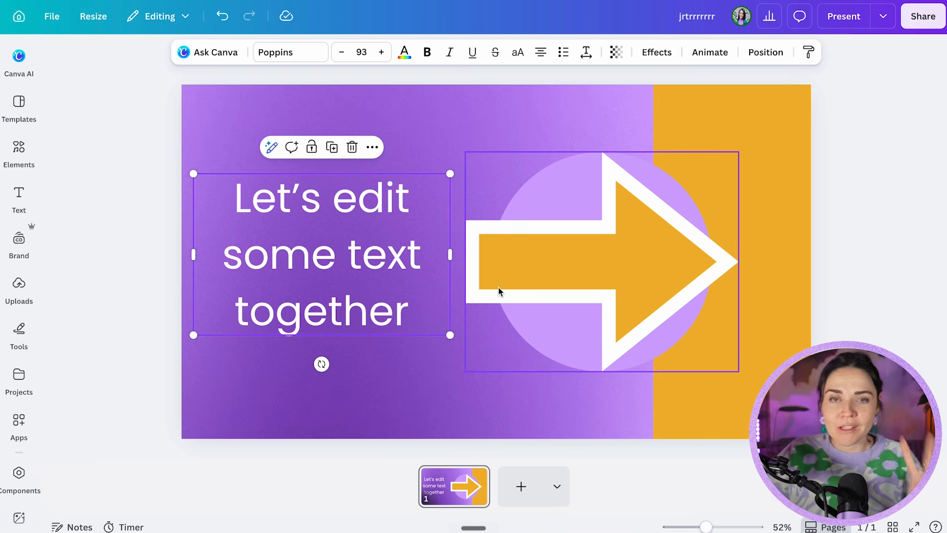
Make the word "edit" bold in the text box
{"action": "double_click", "coordinate": [358, 256]}
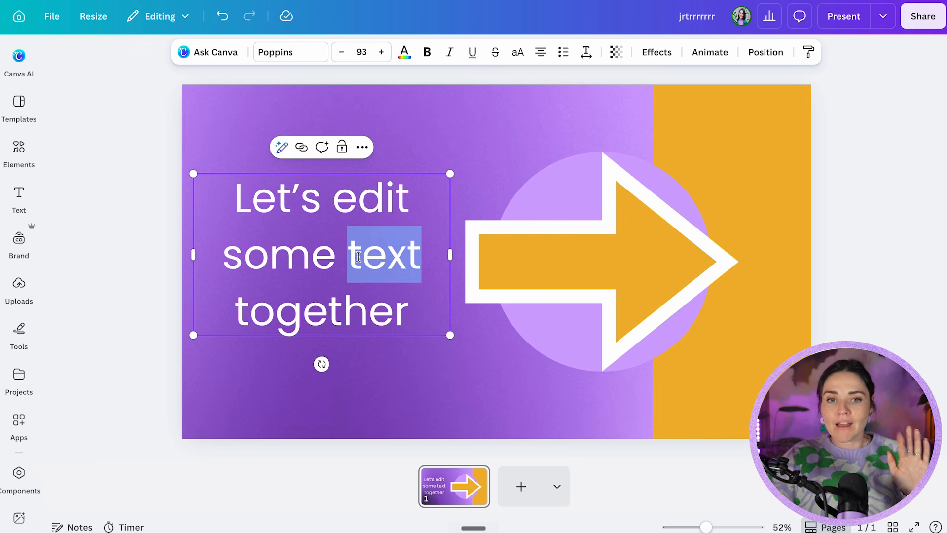
{"action": "left_click", "coordinate": [358, 256]}
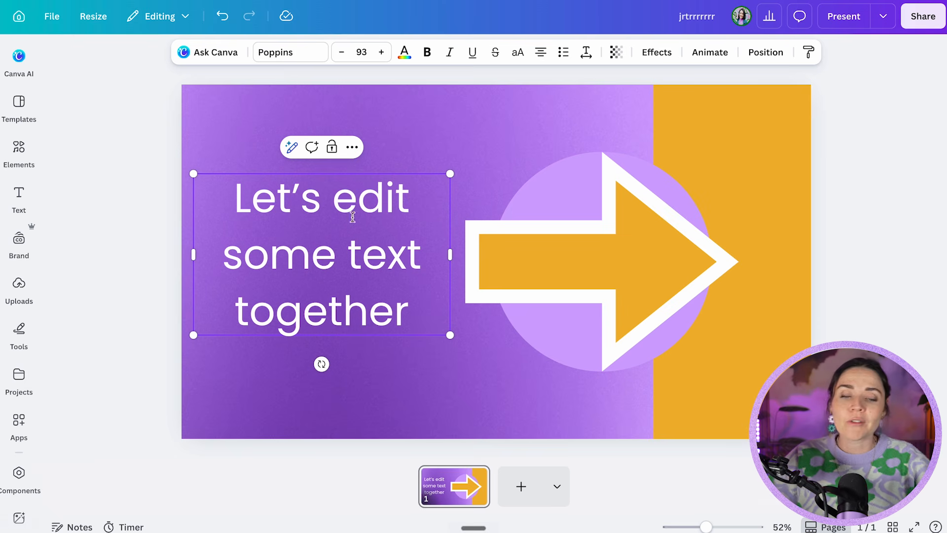
{"action": "left_click_drag", "start_coordinate": [337, 198], "coordinate": [429, 227]}
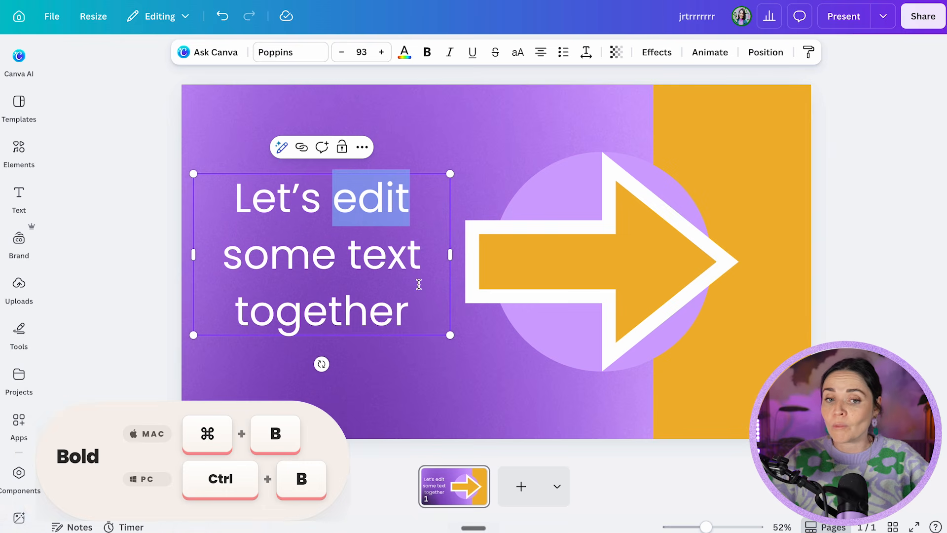
{"action": "key", "text": "ctrl+b"}
{"action": "key", "text": "Escape"}
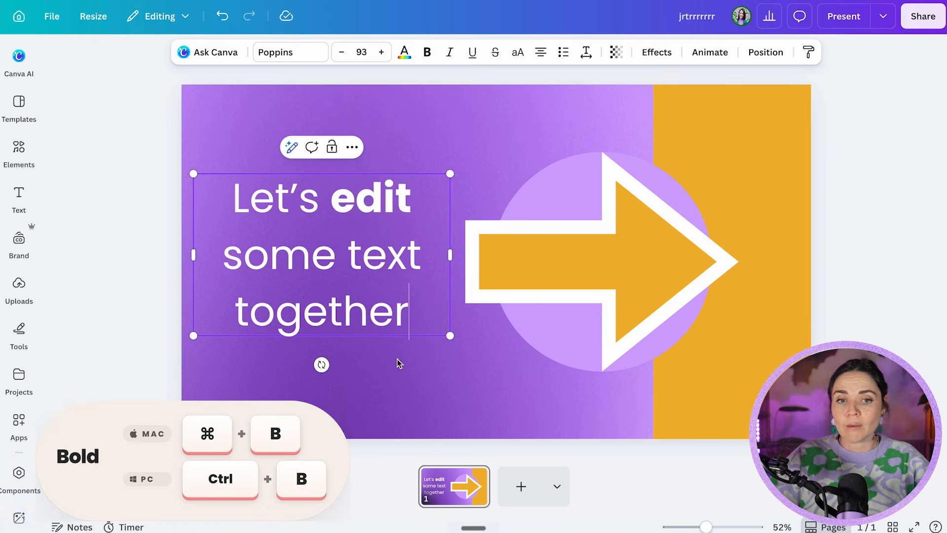
{"action": "left_click", "coordinate": [399, 407]}
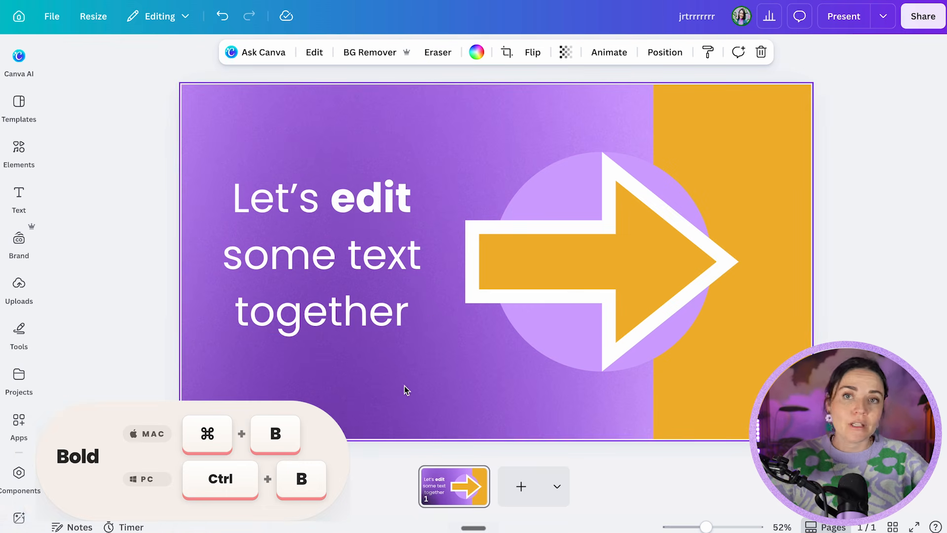
{"action": "left_click", "coordinate": [377, 264]}
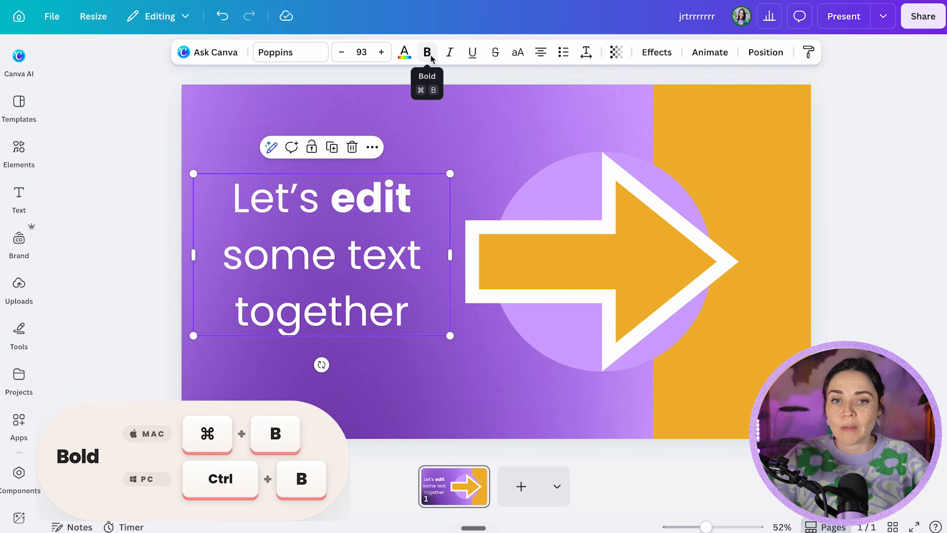
{"action": "left_click", "coordinate": [371, 251]}
{"action": "left_click_drag", "start_coordinate": [331, 198], "coordinate": [407, 206]}
{"action": "left_click", "coordinate": [387, 255]}
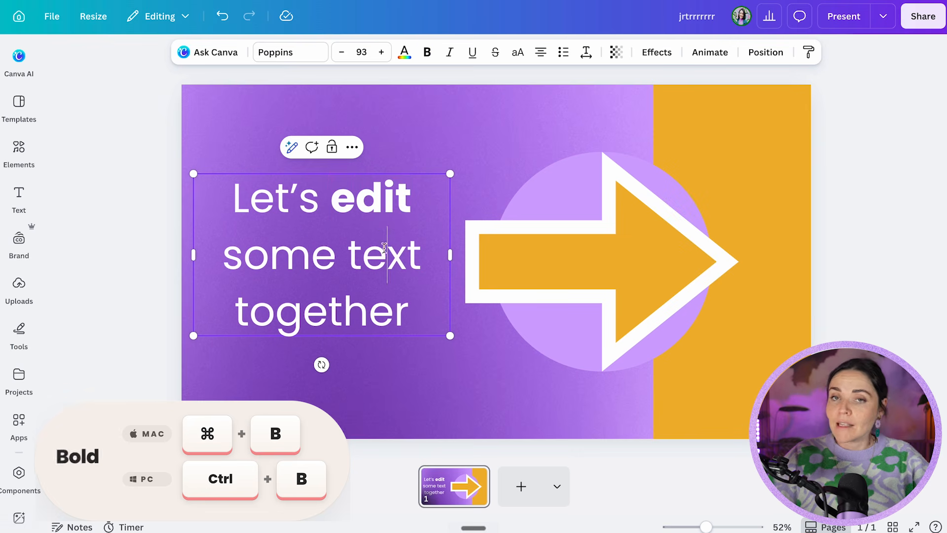
Italicise the word "some" in the text box
{"action": "left_click_drag", "start_coordinate": [340, 257], "coordinate": [227, 254]}
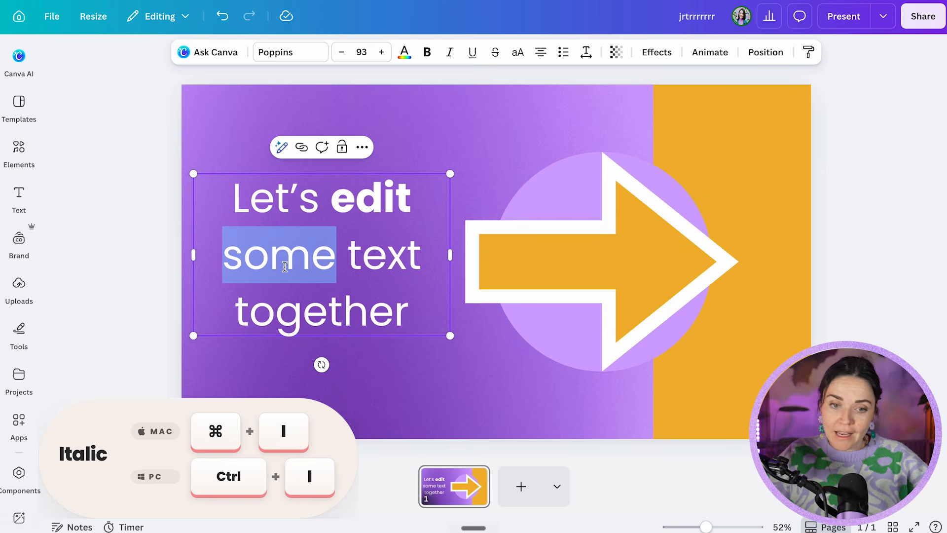
{"action": "key", "text": "ctrl+i"}
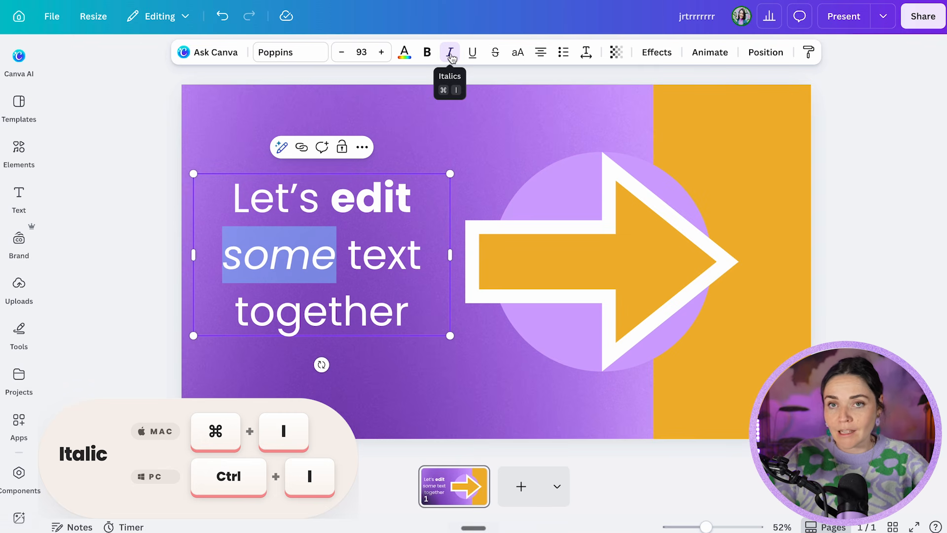
{"action": "left_click", "coordinate": [315, 294]}
Underline the word "together" and move the text box slightly to the right
{"action": "left_click_drag", "start_coordinate": [236, 316], "coordinate": [405, 314]}
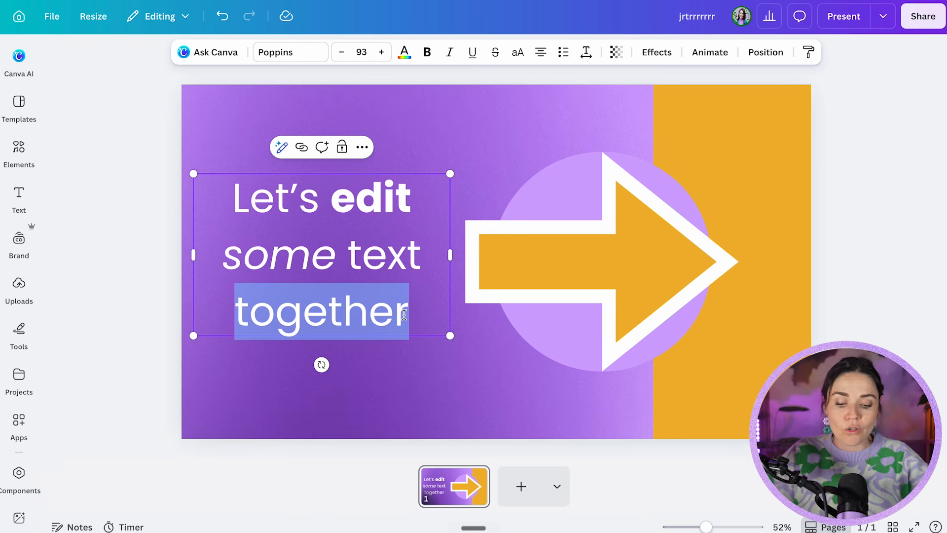
{"action": "key", "text": "super+u"}
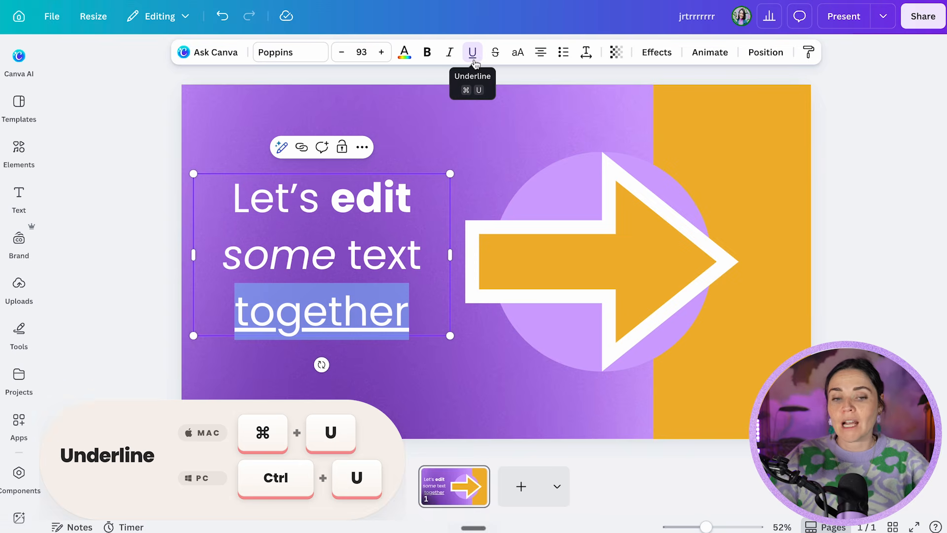
{"action": "left_click", "coordinate": [61, 351]}
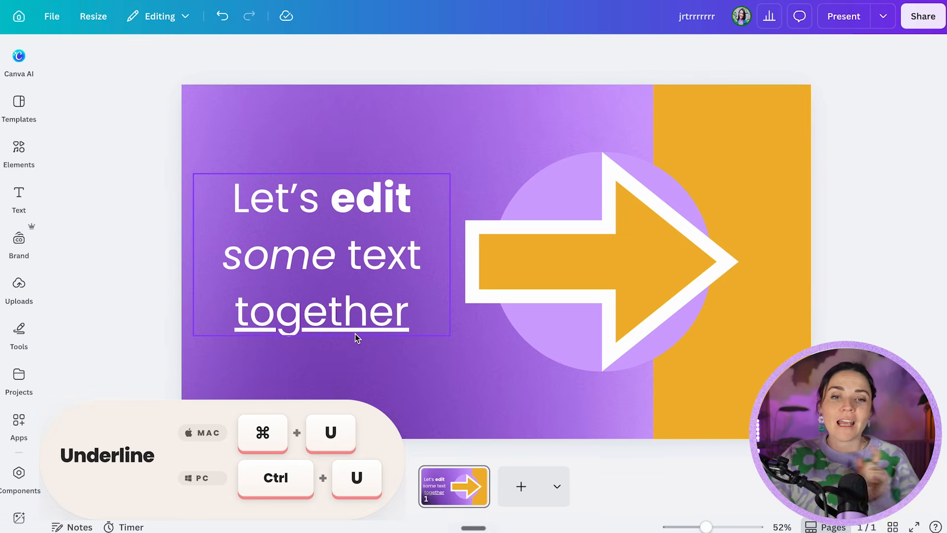
{"action": "left_click", "coordinate": [327, 284]}
{"action": "left_click_drag", "start_coordinate": [376, 304], "coordinate": [381, 305]}
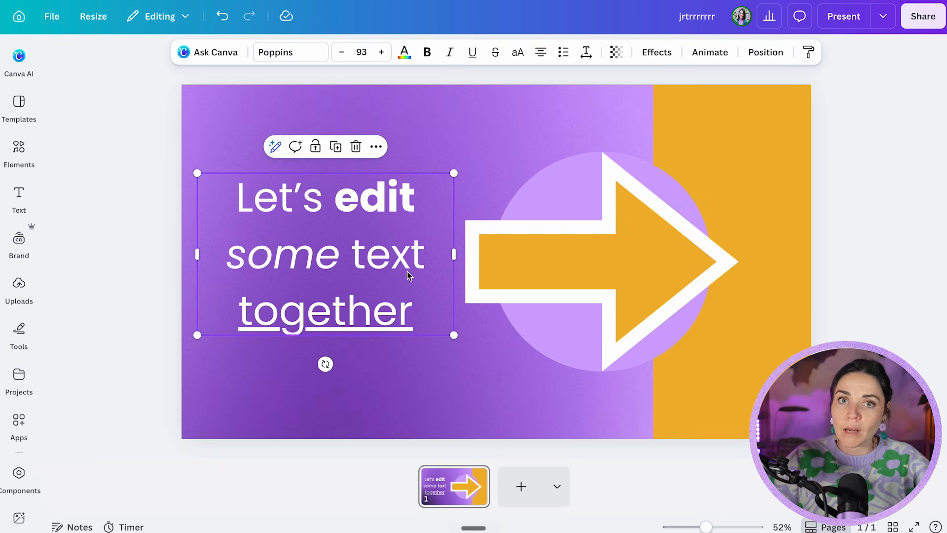
Move the text box slightly right and reduce its whole text to font size 74.1
{"action": "left_click_drag", "start_coordinate": [315, 276], "coordinate": [319, 280]}
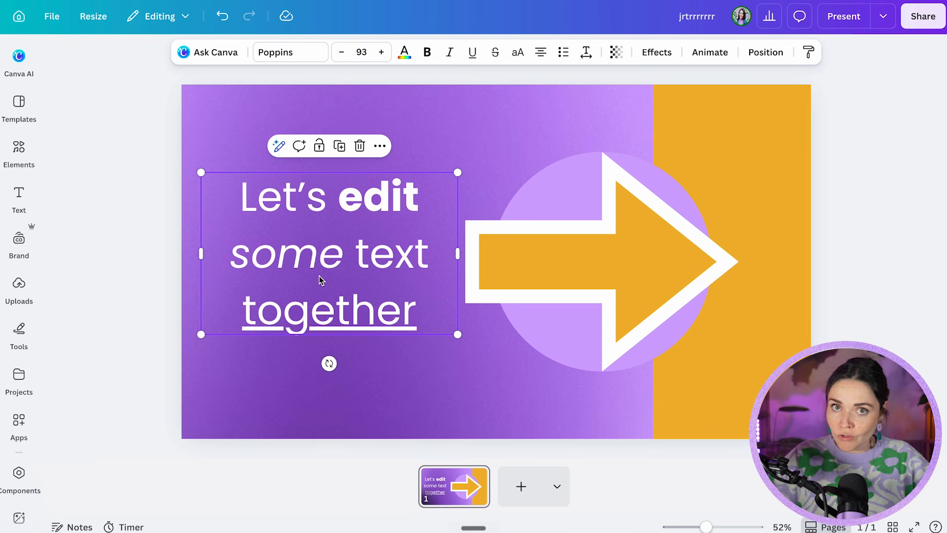
{"action": "key", "text": "ctrl+shift+comma"}
{"action": "key", "text": "ctrl+shift+comma"}
{"action": "key", "text": "ctrl+shift+comma"}
{"action": "key", "text": "ctrl+shift+comma"}
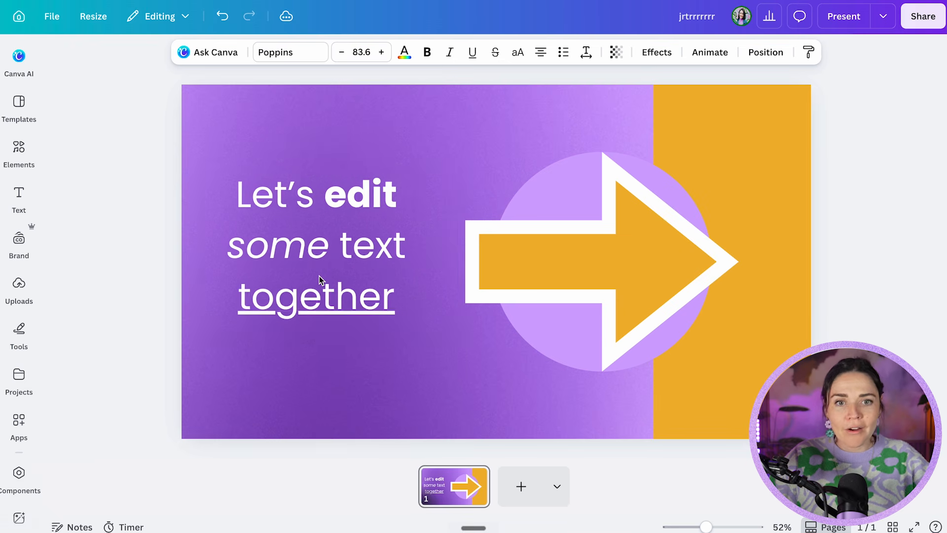
{"action": "key", "text": "ctrl+shift+period"}
{"action": "key", "text": "ctrl+shift+period"}
{"action": "key", "text": "ctrl+shift+period"}
{"action": "key", "text": "ctrl+shift+period"}
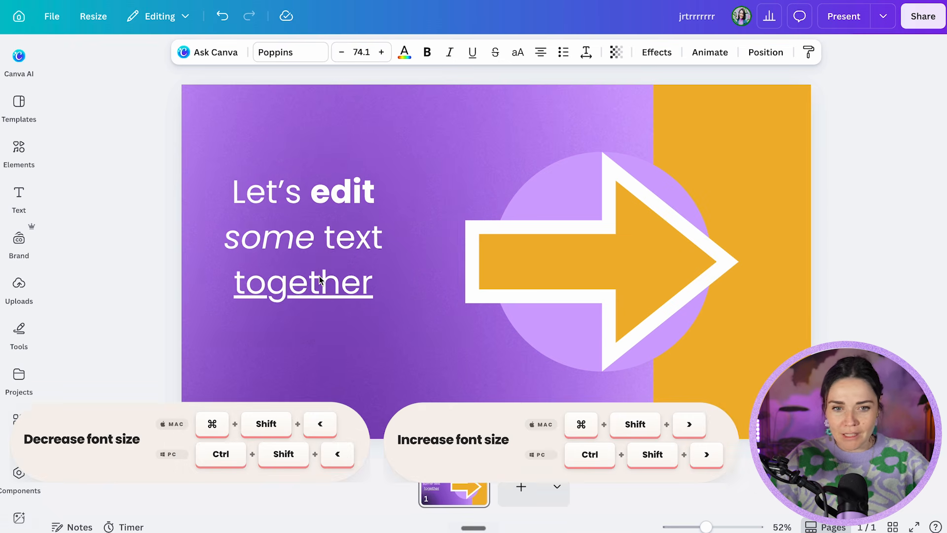
Enlarge all the text in the text box step by step to font size 110
{"action": "key", "text": "ctrl+shift+period"}
{"action": "key", "text": "ctrl+shift+period"}
{"action": "key", "text": "ctrl+shift+period"}
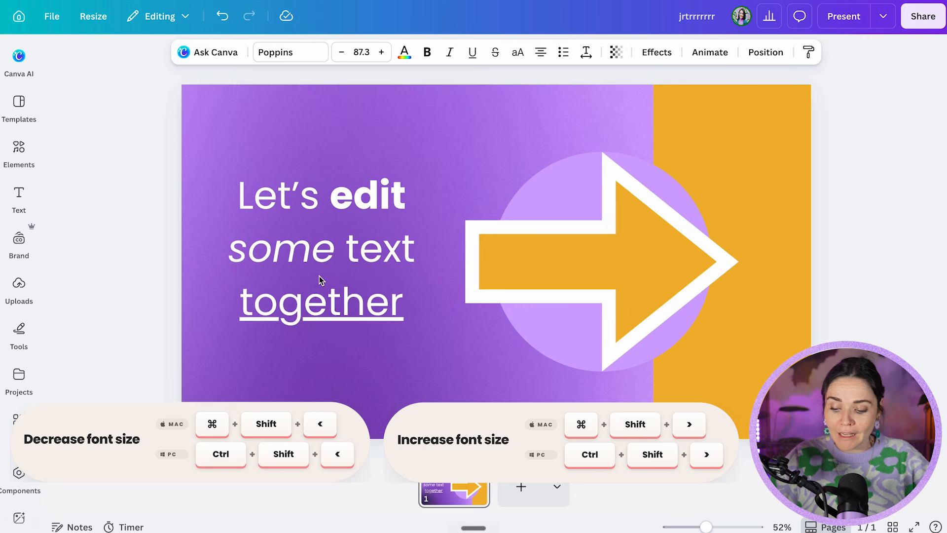
{"action": "key", "text": "ctrl+shift+period"}
{"action": "key", "text": "ctrl+shift+period"}
{"action": "key", "text": "ctrl+shift+period"}
{"action": "key", "text": "ctrl+shift+period"}
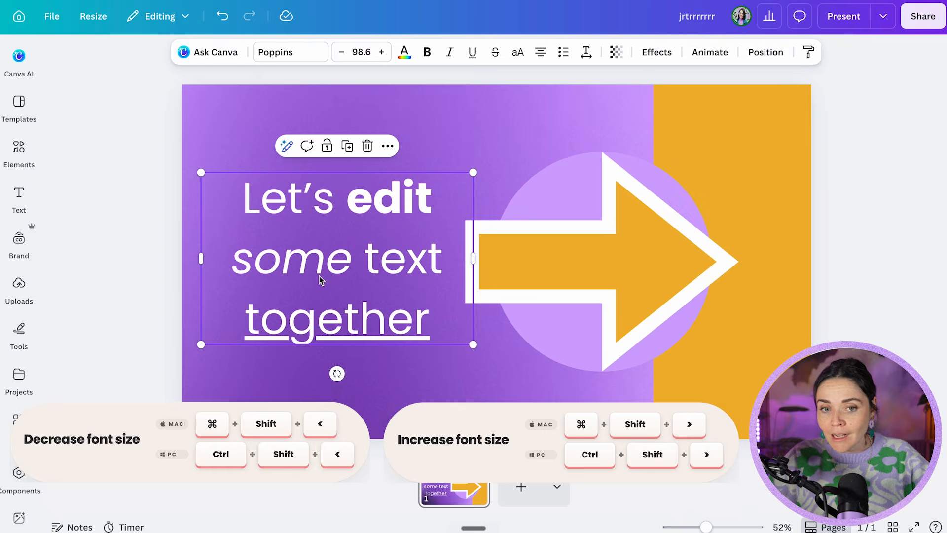
{"action": "key", "text": "ctrl+shift+period"}
{"action": "key", "text": "ctrl+shift+period"}
{"action": "key", "text": "ctrl+shift+period"}
{"action": "key", "text": "ctrl+shift+period"}
{"action": "key", "text": "ctrl+shift+period"}
{"action": "key", "text": "ctrl+shift+period"}
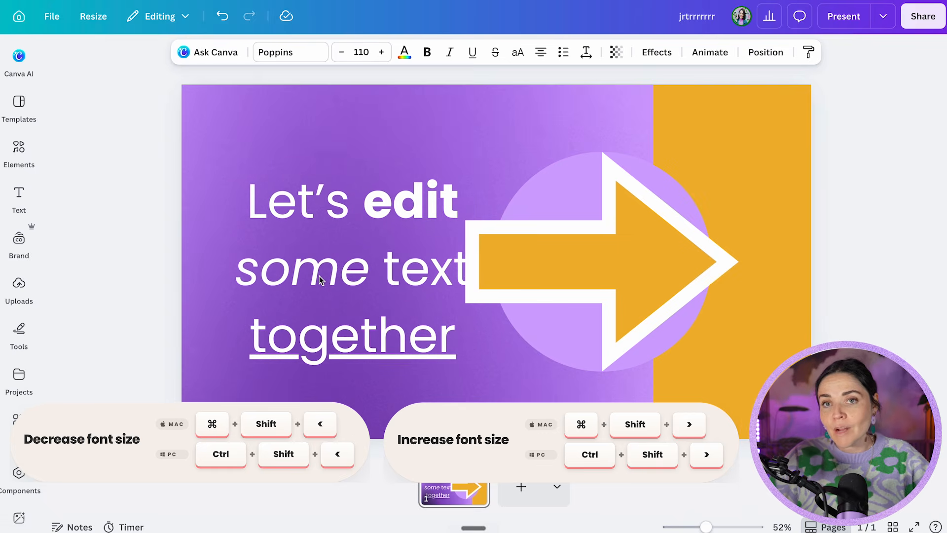
Reduce the text to font size 89.2 so it clears the arrow, and deselect the text box
{"action": "key", "text": "ctrl+shift+comma"}
{"action": "key", "text": "ctrl+shift+comma"}
{"action": "key", "text": "ctrl+shift+comma"}
{"action": "key", "text": "ctrl+shift+comma"}
{"action": "key", "text": "ctrl+shift+comma"}
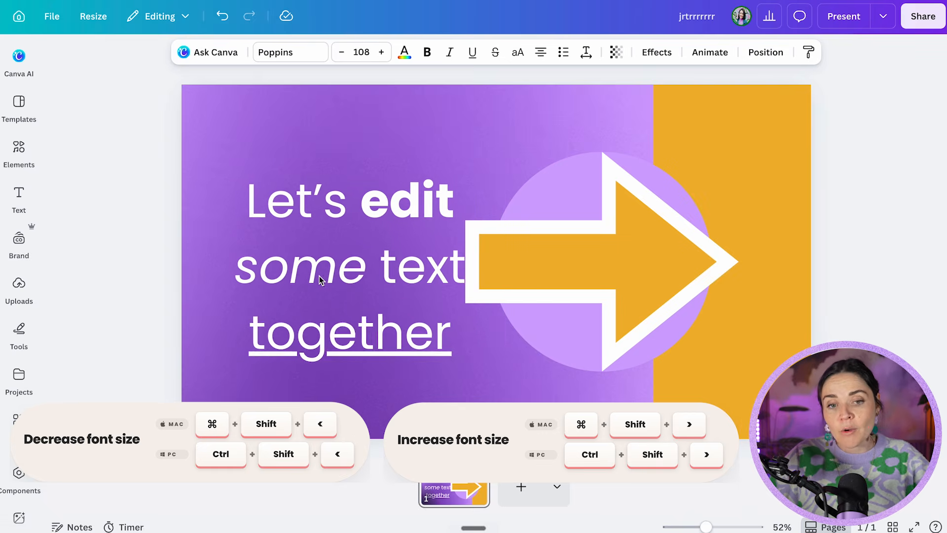
{"action": "key", "text": "ctrl+shift+comma"}
{"action": "key", "text": "ctrl+shift+comma"}
{"action": "key", "text": "ctrl+shift+comma"}
{"action": "key", "text": "ctrl+shift+comma"}
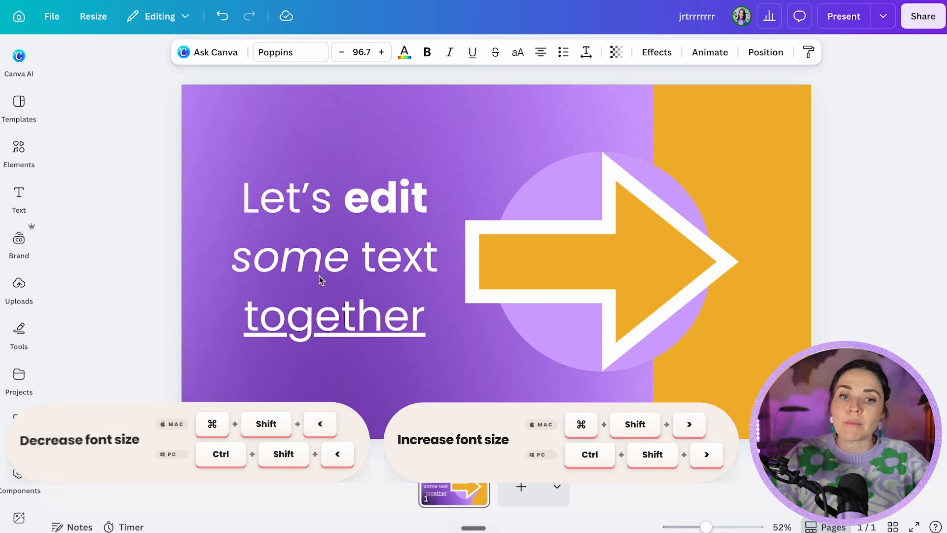
{"action": "key", "text": "ctrl+shift+comma"}
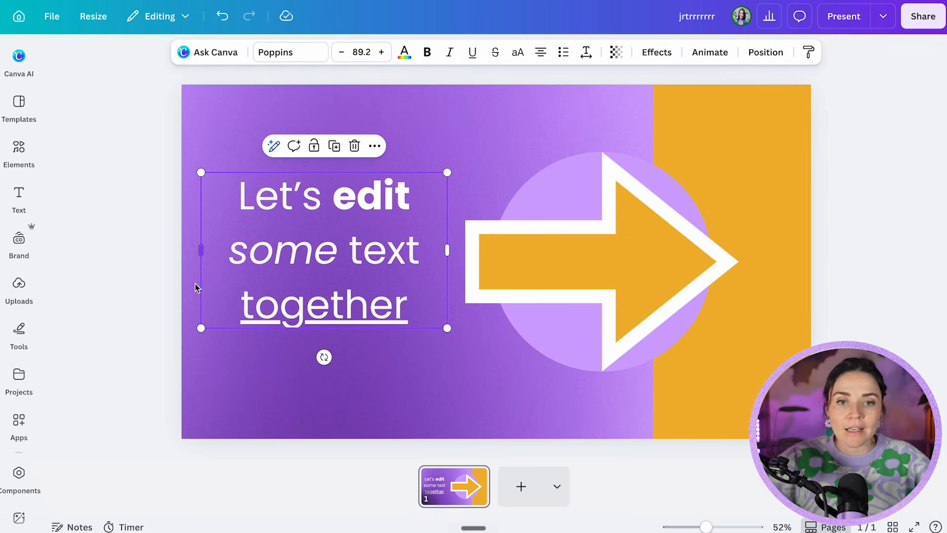
{"action": "key", "text": "ctrl+shift+period"}
{"action": "key", "text": "ctrl+shift+period"}
{"action": "key", "text": "ctrl+shift+comma"}
{"action": "key", "text": "ctrl+shift+comma"}
{"action": "key", "text": "ctrl+shift+period"}
{"action": "key", "text": "Escape"}
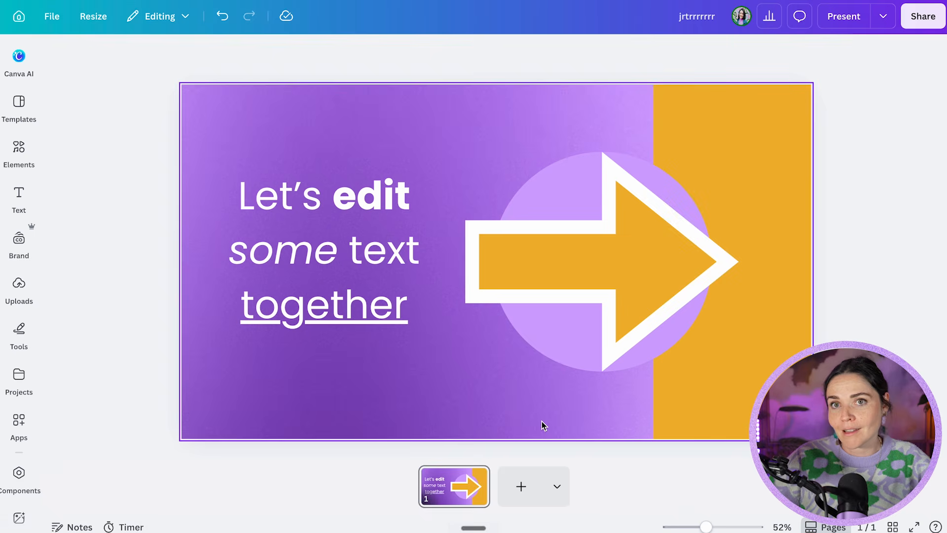